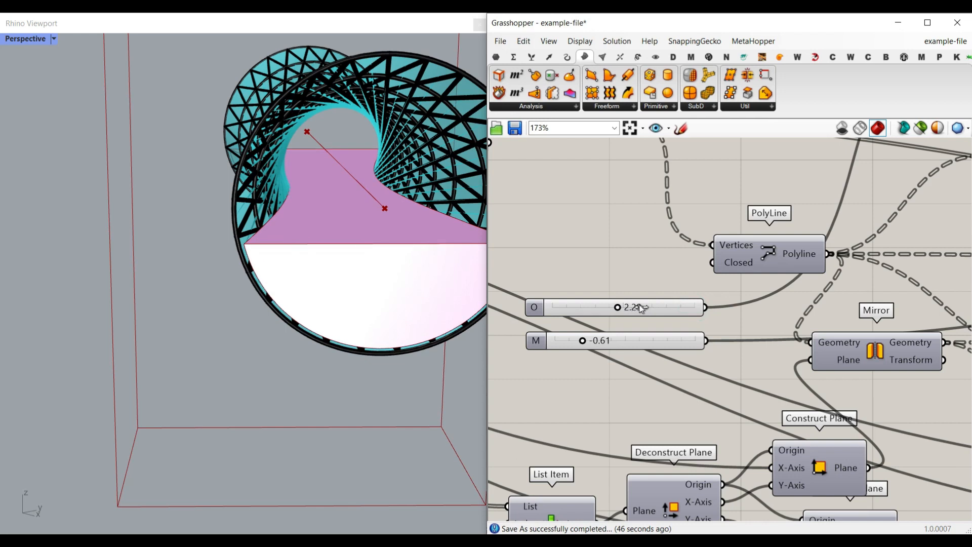
- Adjust the walkway inside the tube by setting the O slider to 3.54 and the M slider to -0.53
drag(595, 344, 580, 338)
right_drag(425, 266, 253, 249)
scroll(243, 241, up, 5)
scroll(237, 236, down, 6)
scroll(236, 244, up, 6)
drag(577, 341, 588, 345)
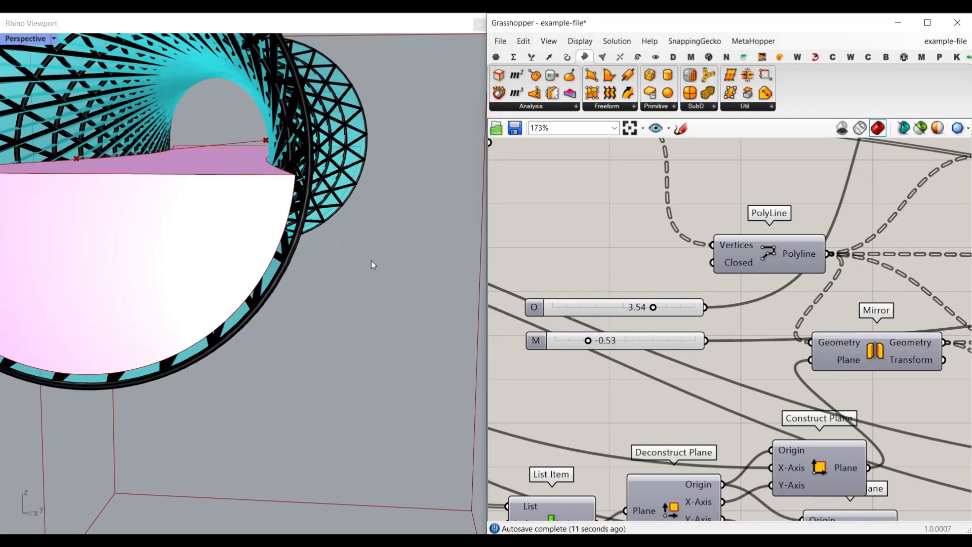
- Examine the tubular bridge and its walkway floor from several angles and distances
scroll(278, 245, down, 5)
scroll(258, 226, up, 6)
right_drag(258, 226, 229, 203)
scroll(263, 180, down, 5)
scroll(255, 173, up, 5)
scroll(256, 172, up, 4)
scroll(262, 176, down, 5)
scroll(229, 202, up, 5)
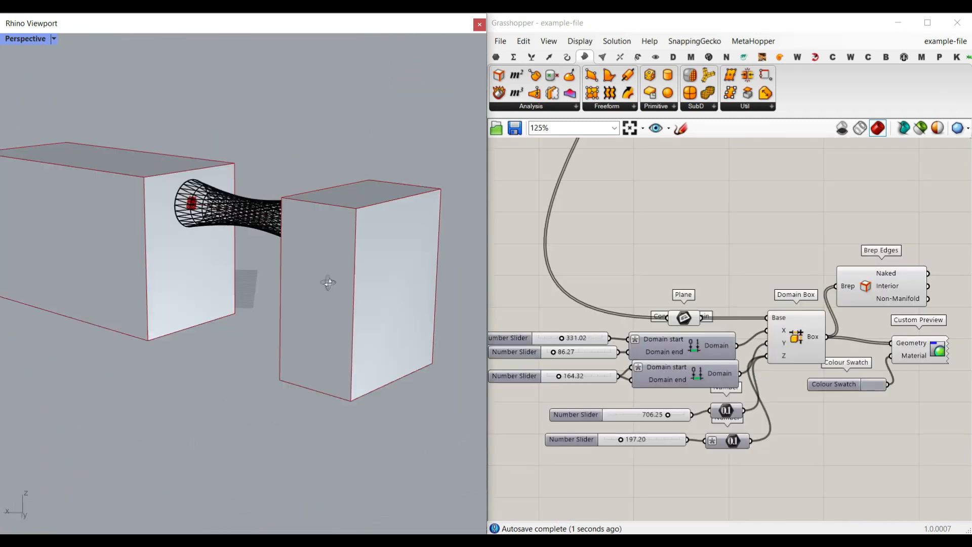
- Turn off the preview of the Custom Preview and Domain Box components that display the two solid building boxes
scroll(326, 282, up, 3)
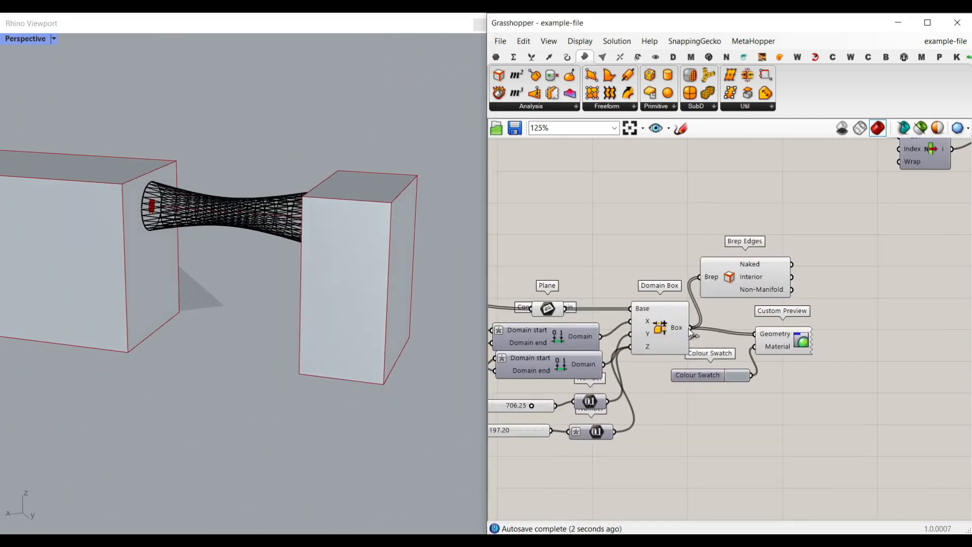
drag(803, 379, 794, 377)
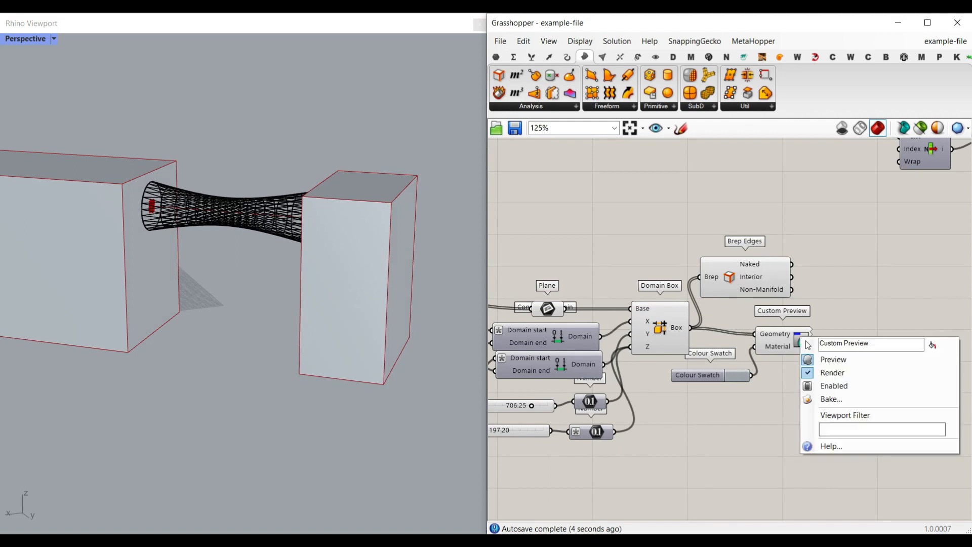
right_click(801, 336)
click(820, 360)
right_click(659, 324)
click(684, 346)
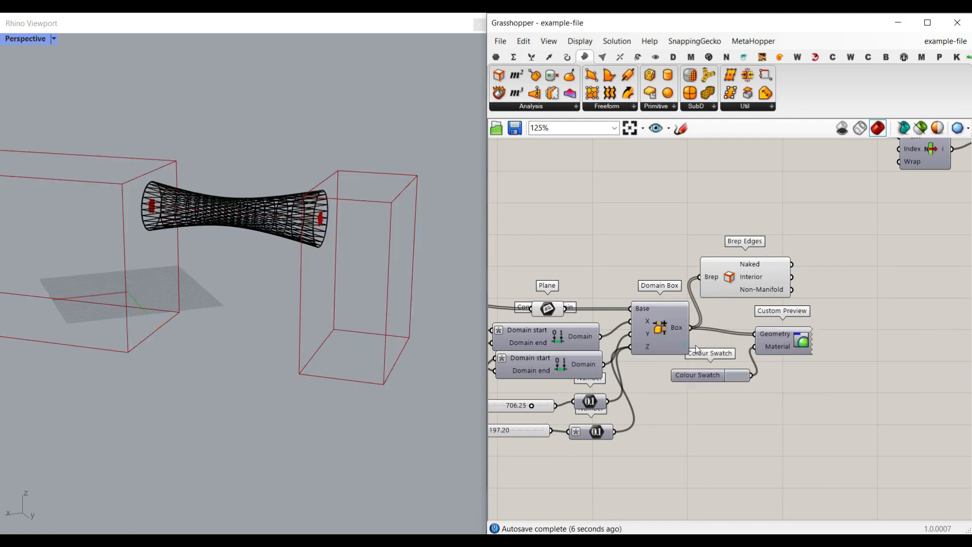
- Hide the red plane previews at the two ends of the tube
right_click(552, 311)
click(577, 317)
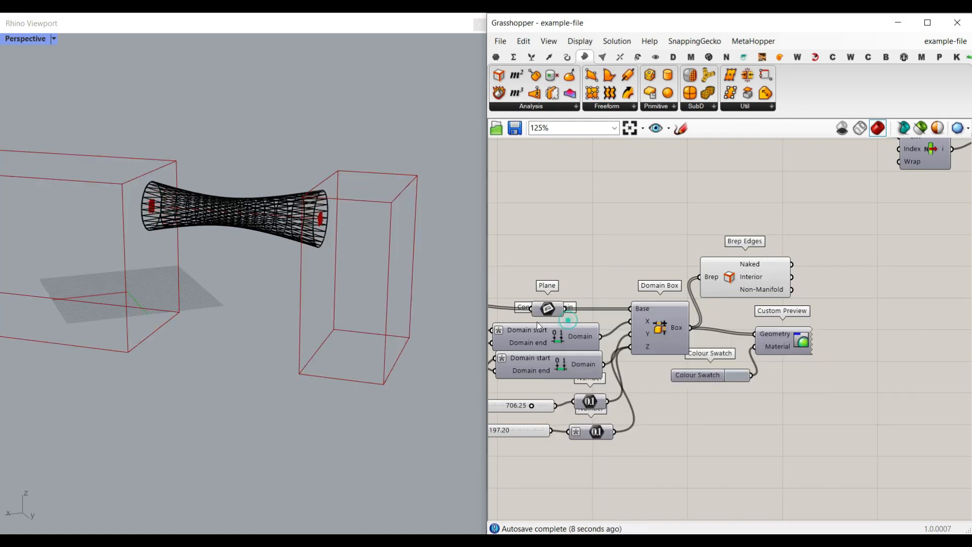
scroll(737, 308, down, 5)
drag(718, 269, 608, 185)
right_click(722, 162)
click(748, 181)
click(748, 181)
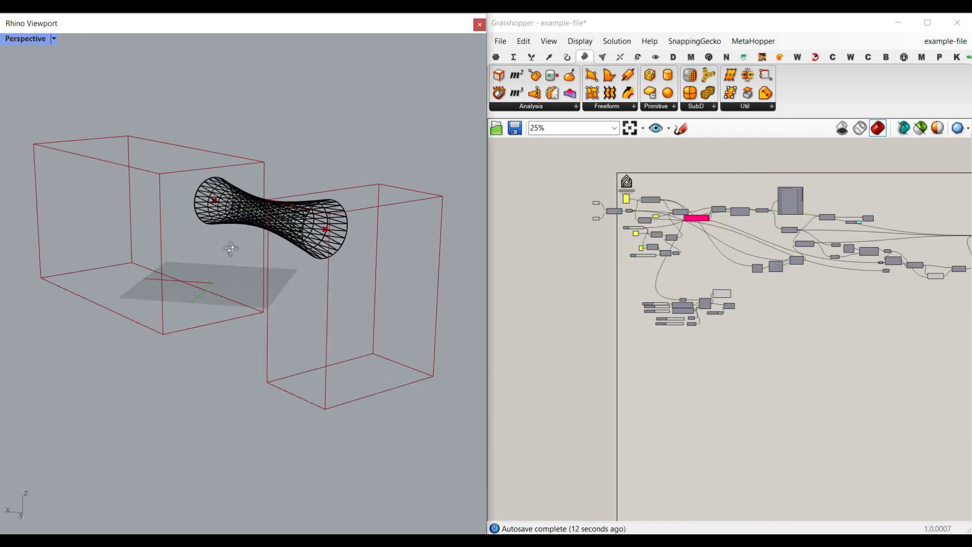
- Turn on the preview of the Loft component that forms the tube surface
scroll(325, 272, up, 5)
scroll(730, 295, up, 8)
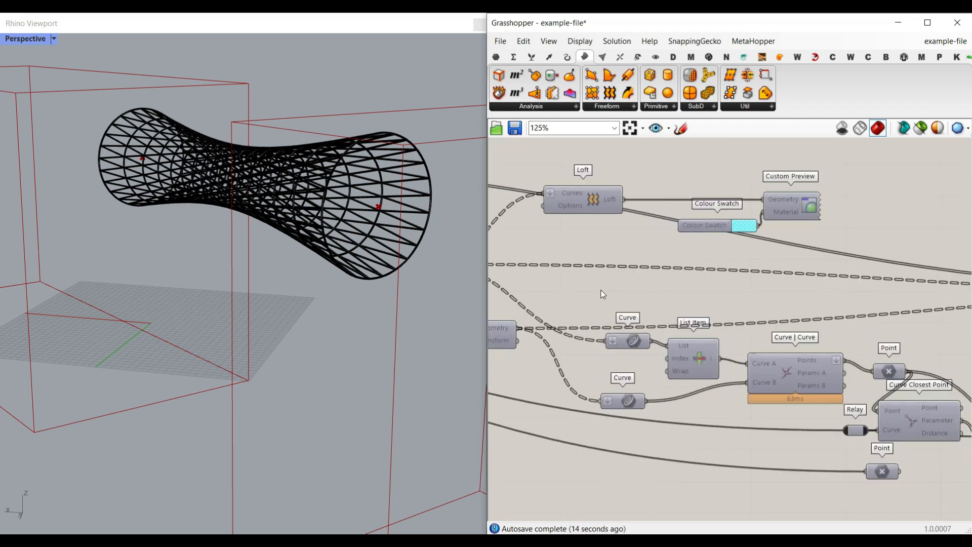
right_drag(758, 282, 675, 261)
right_click(666, 245)
click(682, 259)
right_drag(335, 231, 348, 204)
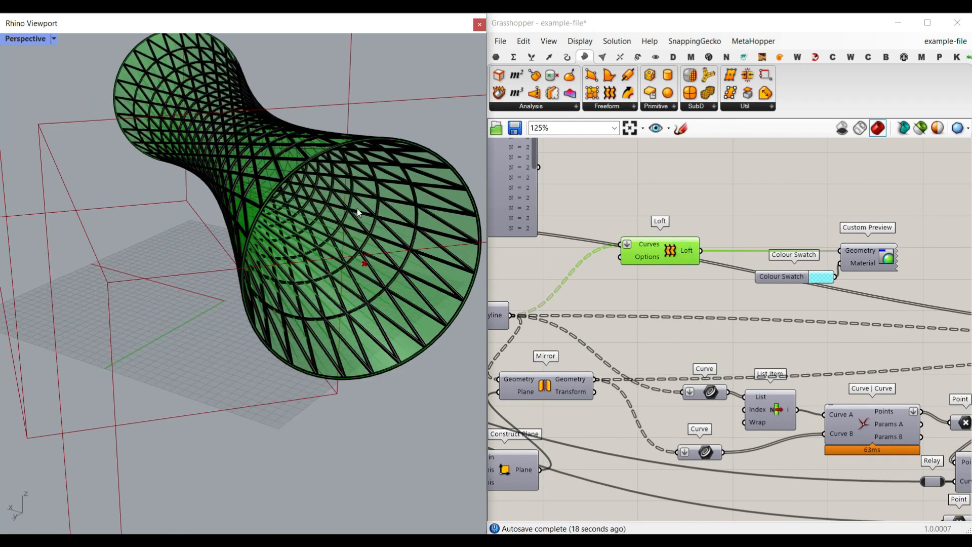
- Add an Offset Surface component and connect the Loft output to its Surface input
click(771, 107)
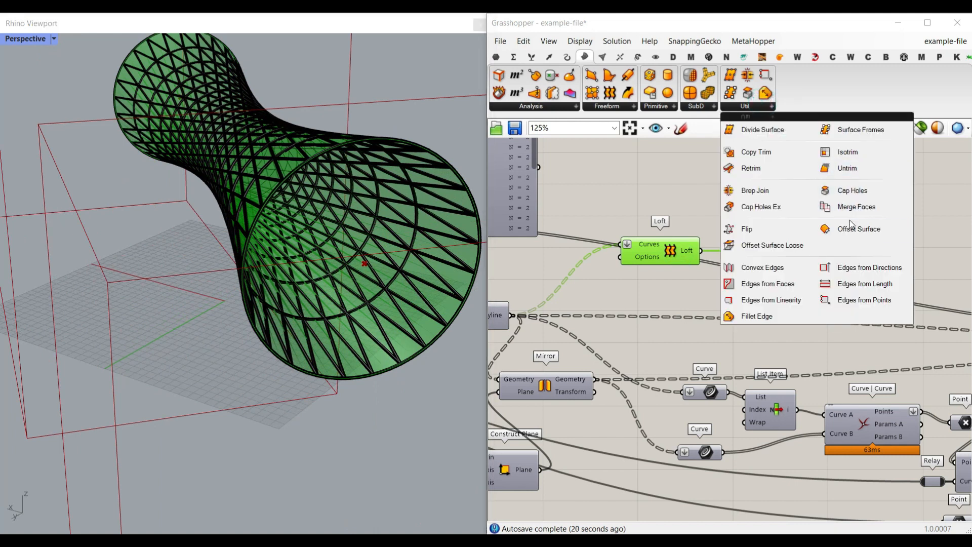
click(792, 189)
click(782, 186)
drag(745, 172, 745, 173)
scroll(745, 175, up, 4)
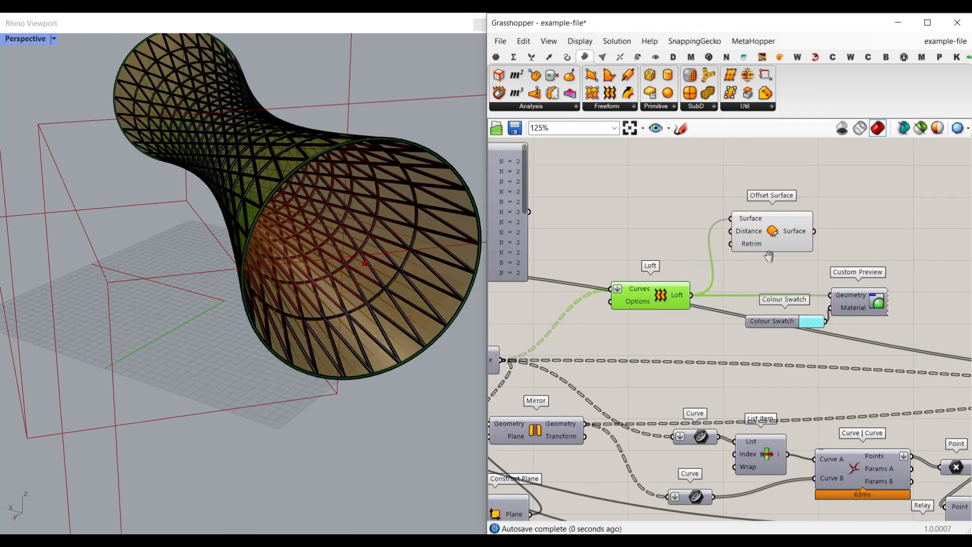
- Assign the expression -x to the Distance input of Offset Surface
right_click(717, 232)
mouse_move(769, 334)
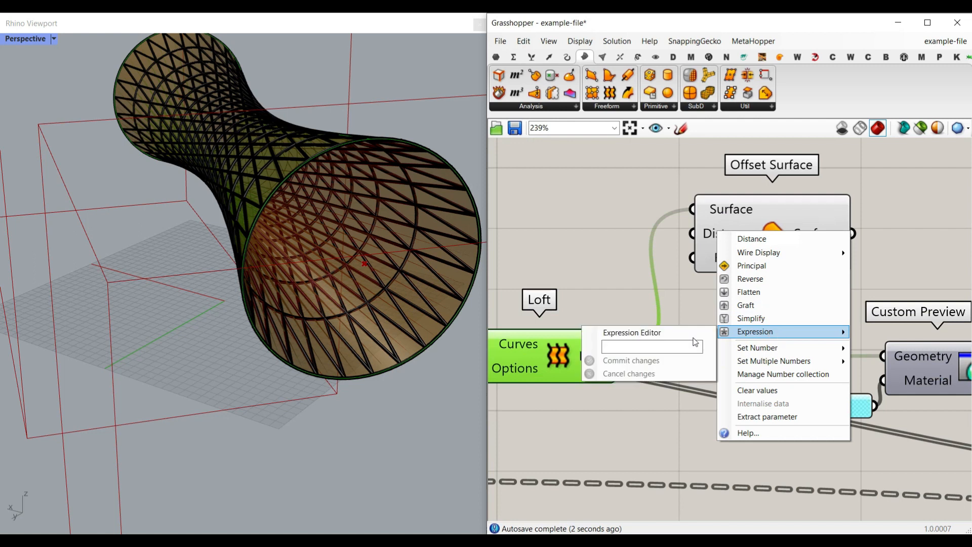
click(667, 347)
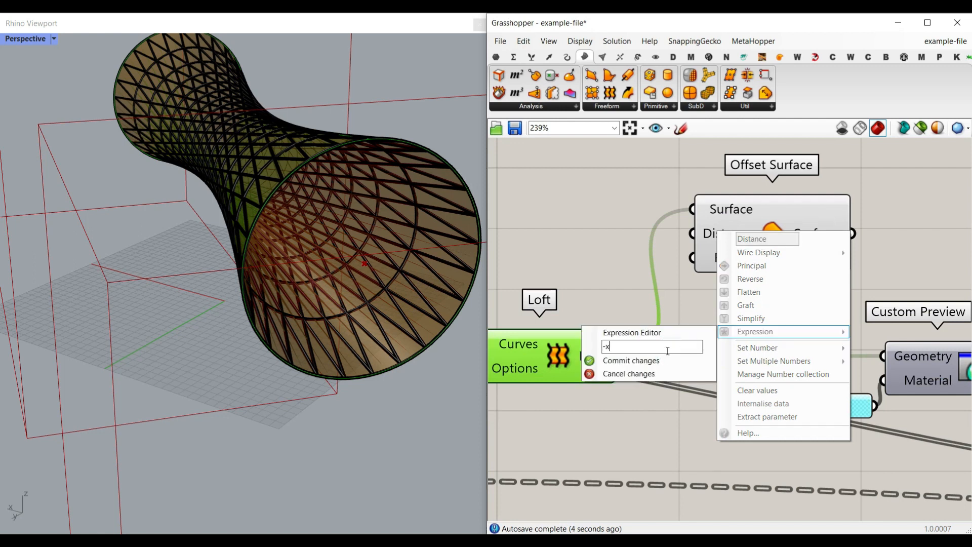
click(669, 358)
- Move Offset Surface aside and feed its Distance input with a new number slider ranging from 0 to 5.0
drag(820, 223, 950, 203)
double_click(653, 209)
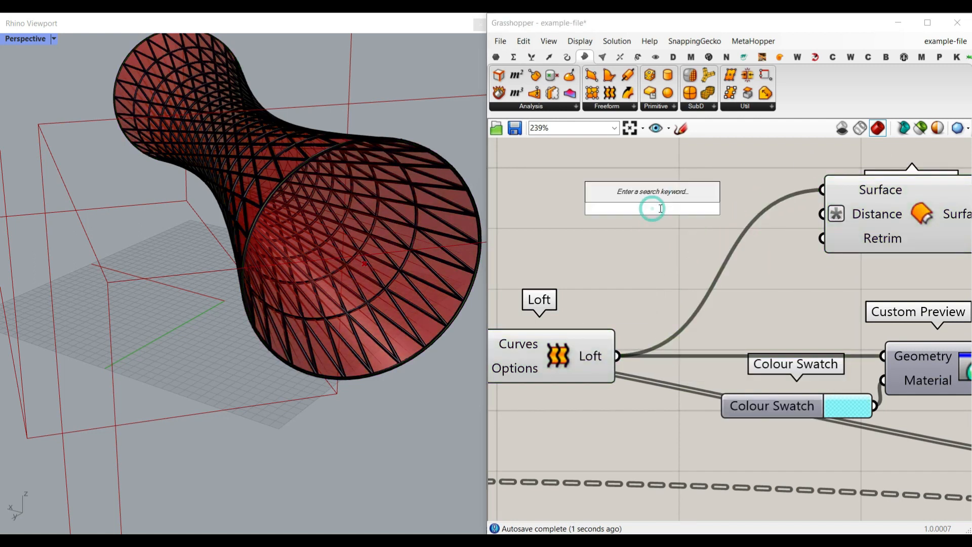
text(0.)
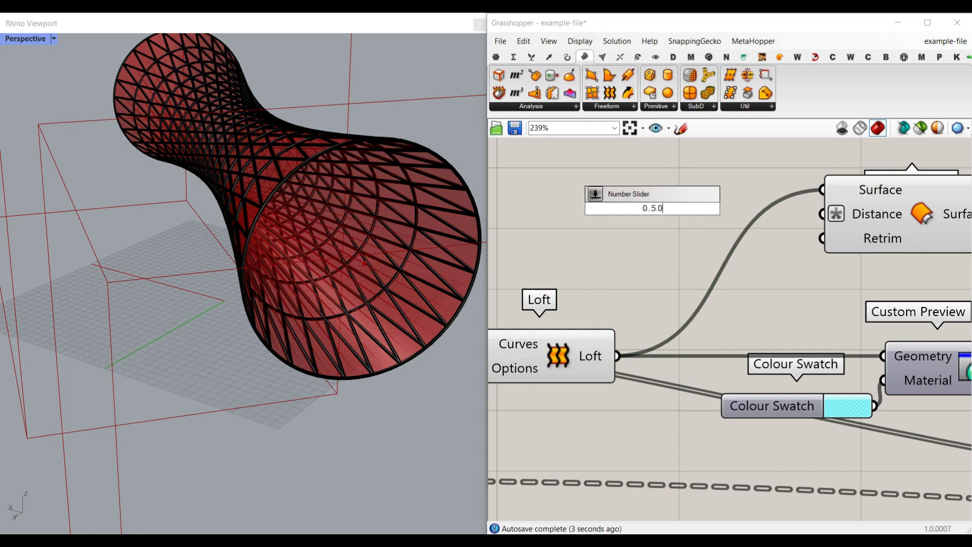
text(.5.0)
key(Return)
drag(774, 208, 822, 213)
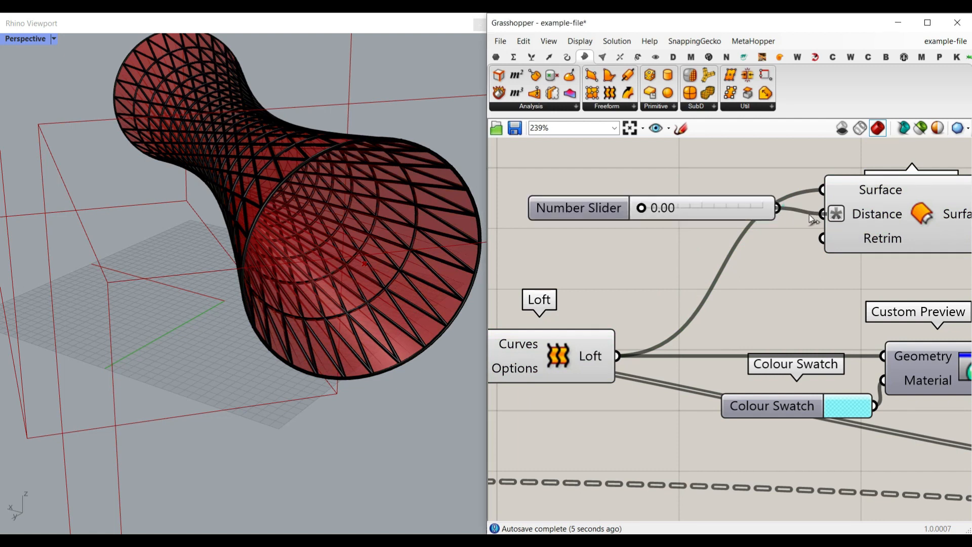
- Set the offset distance slider to 3.80 while checking the tube's inner surface
drag(643, 208, 709, 212)
right_drag(331, 251, 243, 189)
drag(701, 209, 736, 210)
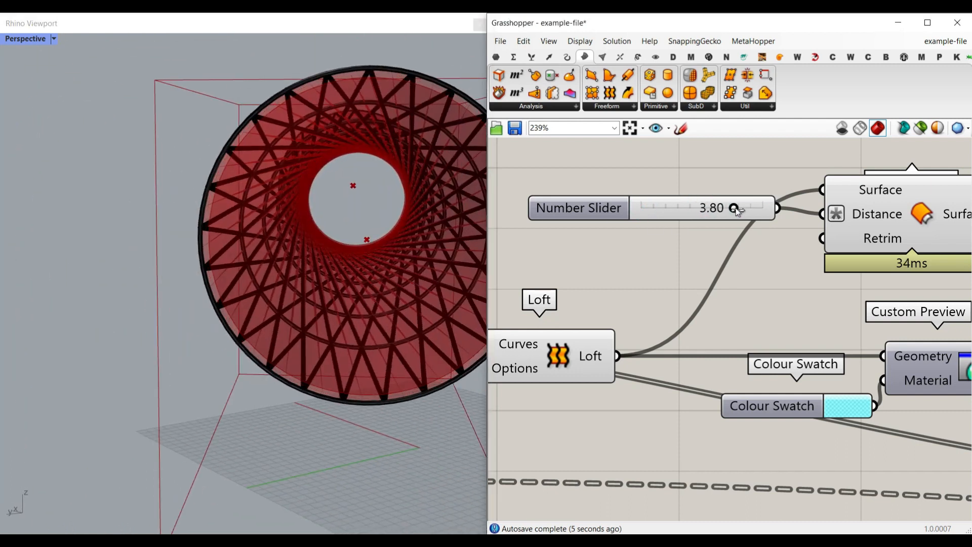
- Turn off the Loft component's preview so that only the offset surface is displayed
right_click(560, 361)
click(592, 391)
right_drag(253, 278, 355, 280)
- Add a Cap Holes component and connect the Offset Surface output to its Brep input
scroll(743, 244, down, 2)
right_drag(957, 215, 633, 262)
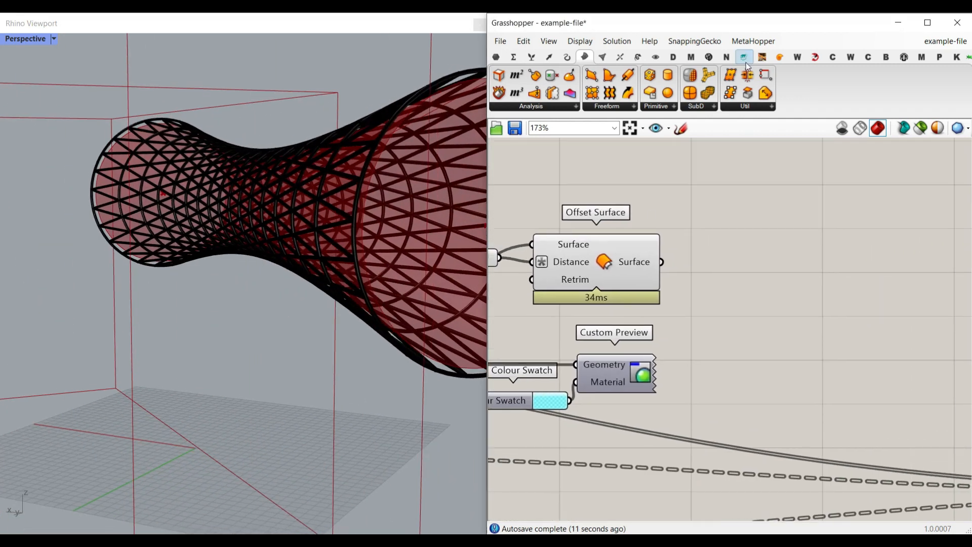
drag(748, 93, 748, 229)
drag(661, 262, 704, 228)
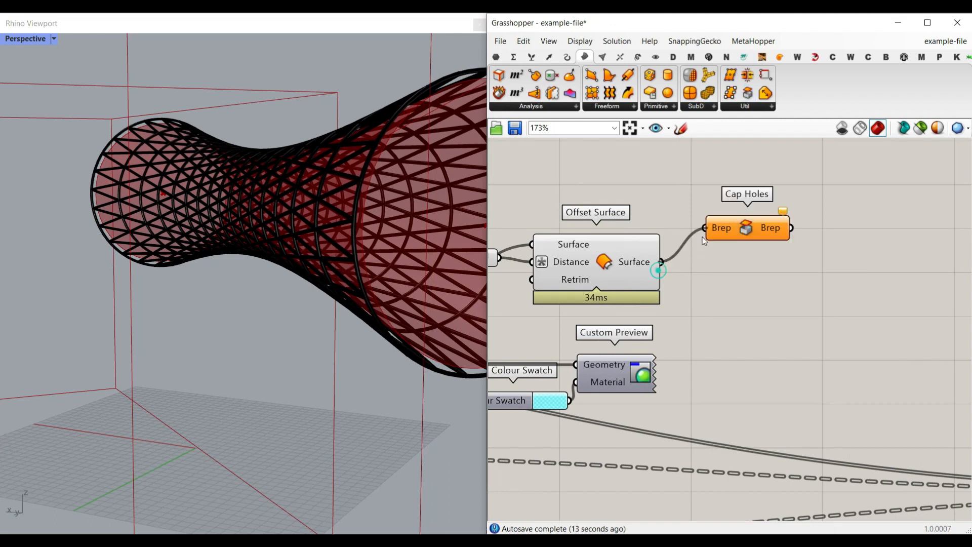
right_click(778, 228)
click(805, 250)
click(810, 369)
right_drag(341, 285, 242, 316)
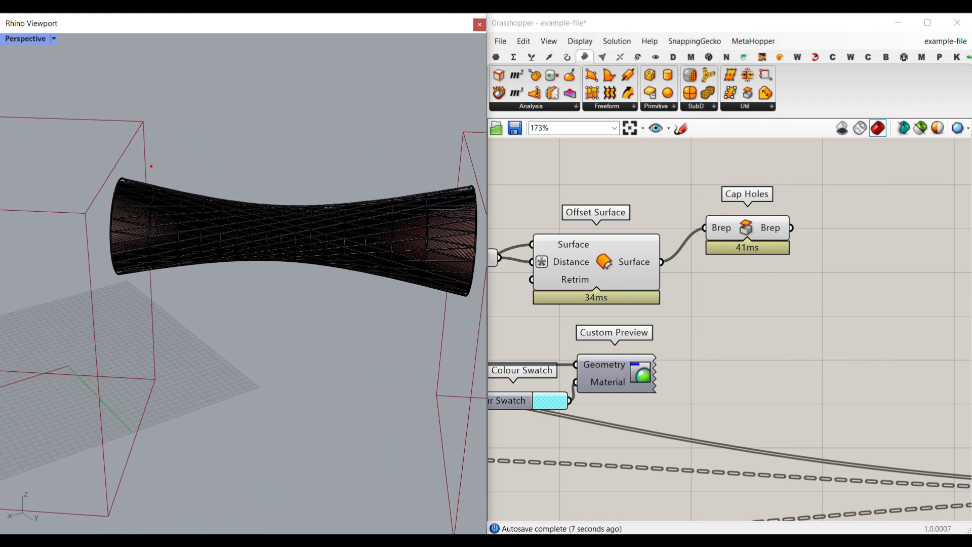
mouse_move(76, 260)
mouse_down()
mouse_move(359, 286)
mouse_move(473, 268)
mouse_move(328, 197)
mouse_move(139, 178)
mouse_up()
mouse_move(76, 261)
mouse_down()
mouse_move(130, 331)
mouse_move(449, 342)
mouse_up()
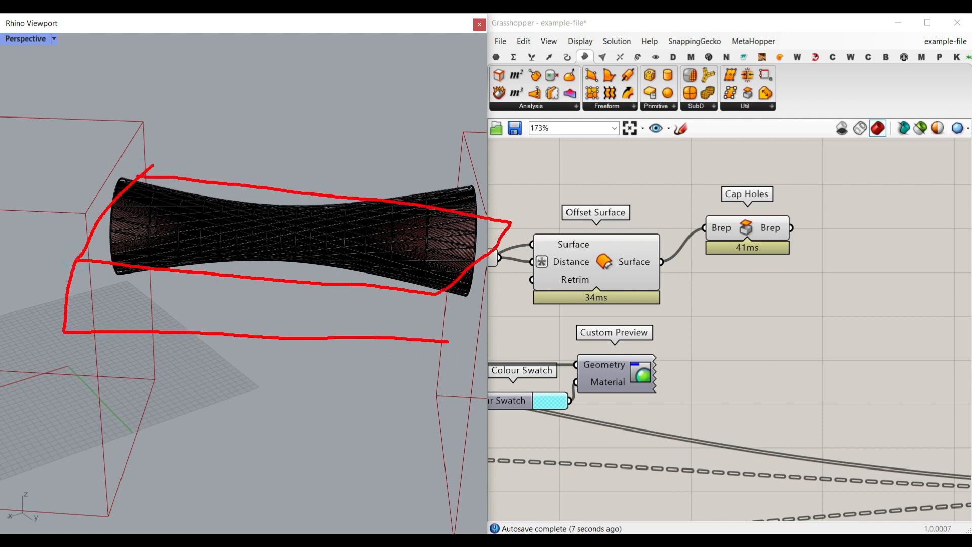
drag(509, 214, 448, 342)
drag(316, 297, 316, 337)
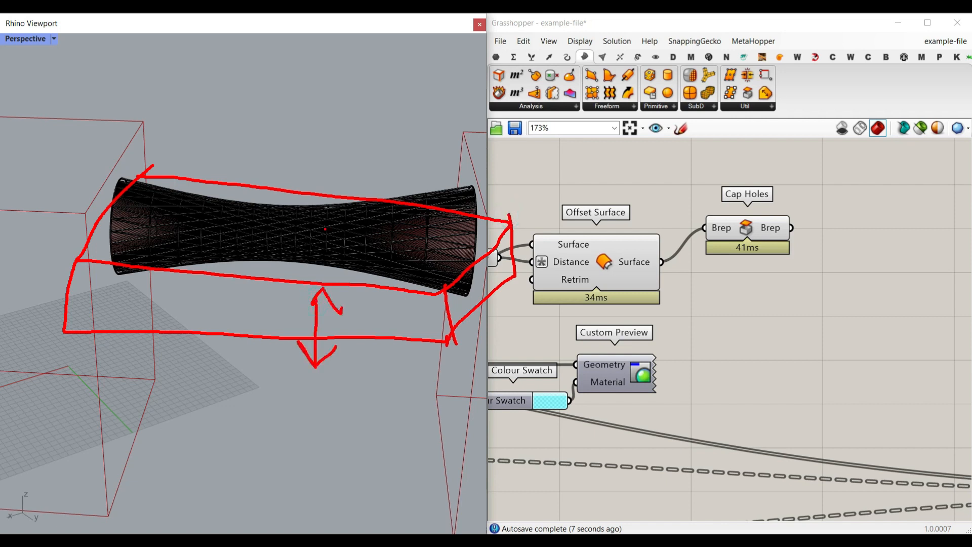
key(Escape)
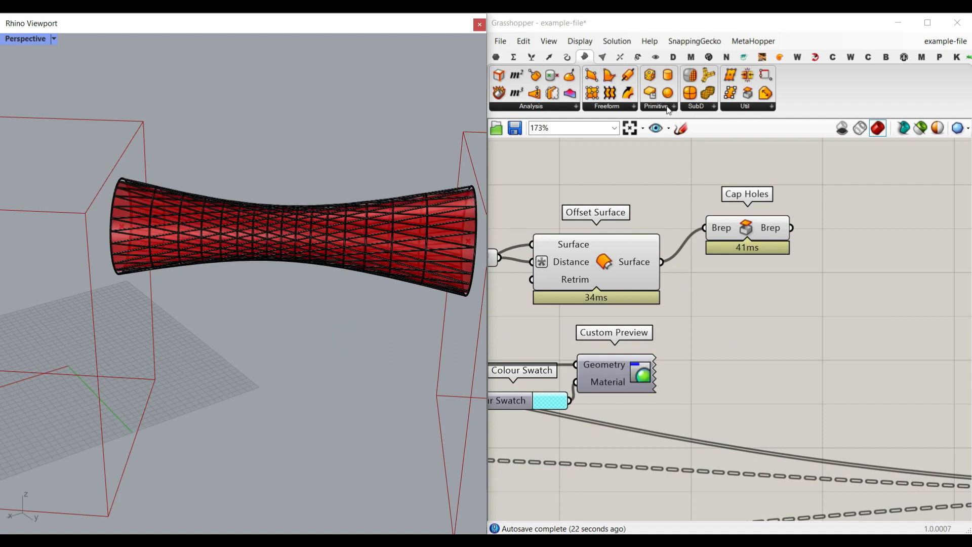
- Add a Bounding Box component and connect the Cap Holes Brep output to its Content input
drag(651, 74, 790, 330)
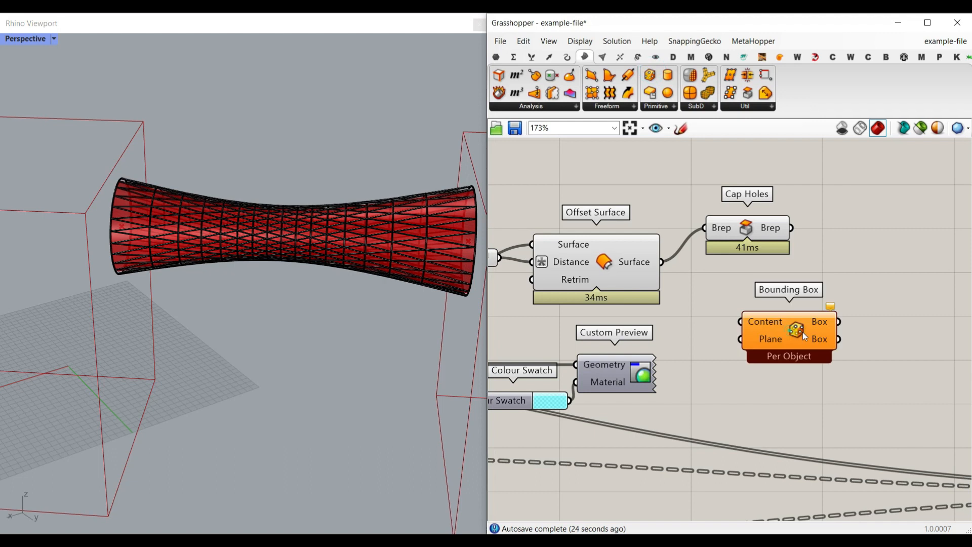
right_drag(790, 330, 688, 311)
drag(695, 304, 817, 257)
drag(690, 209, 761, 254)
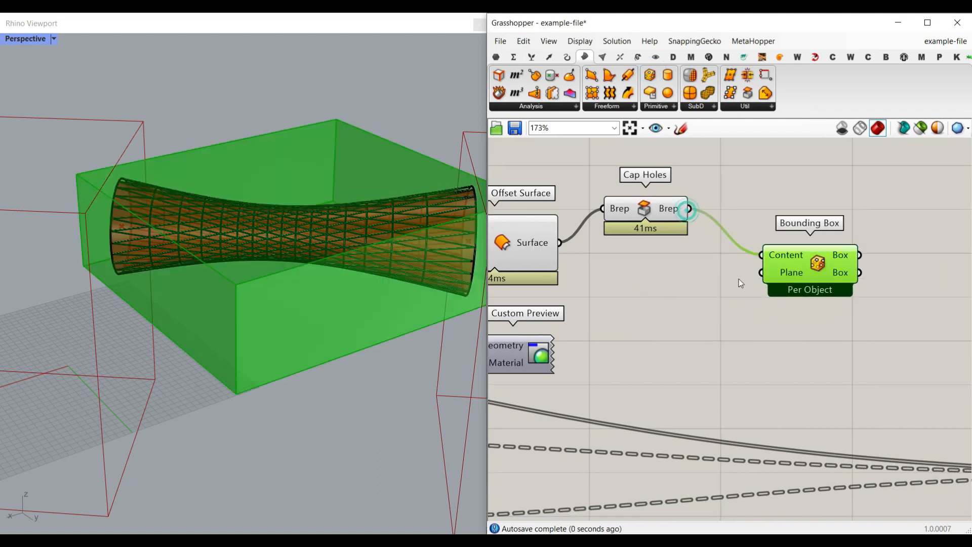
click(729, 283)
right_drag(378, 317, 238, 274)
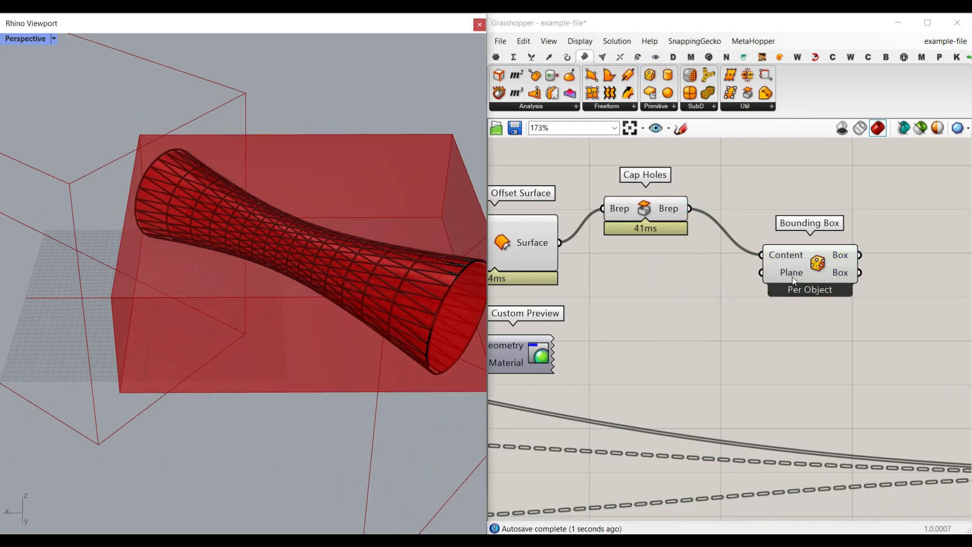
- Turn on the preview of the Construct Plane component that follows Deconstruct Plane and place a copy of it below
scroll(748, 308, down, 4)
right_drag(709, 354, 893, 280)
right_drag(585, 429, 767, 351)
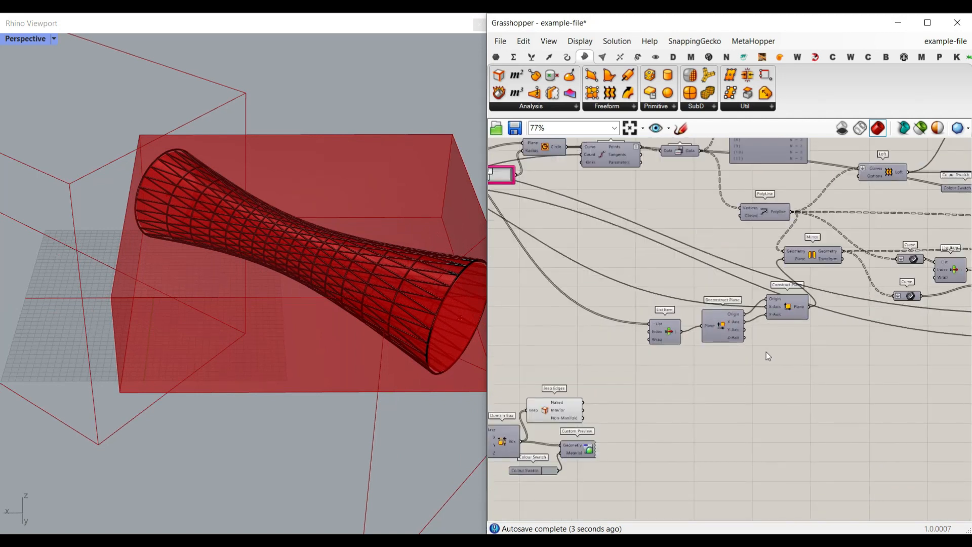
scroll(803, 318, up, 5)
right_drag(685, 365, 744, 385)
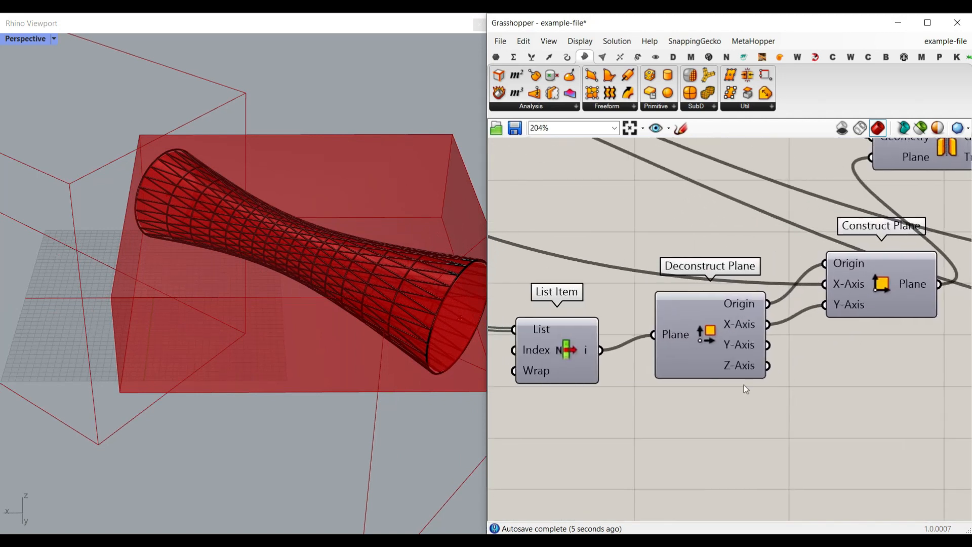
right_drag(851, 320, 740, 351)
right_drag(817, 279, 773, 339)
right_drag(658, 405, 731, 336)
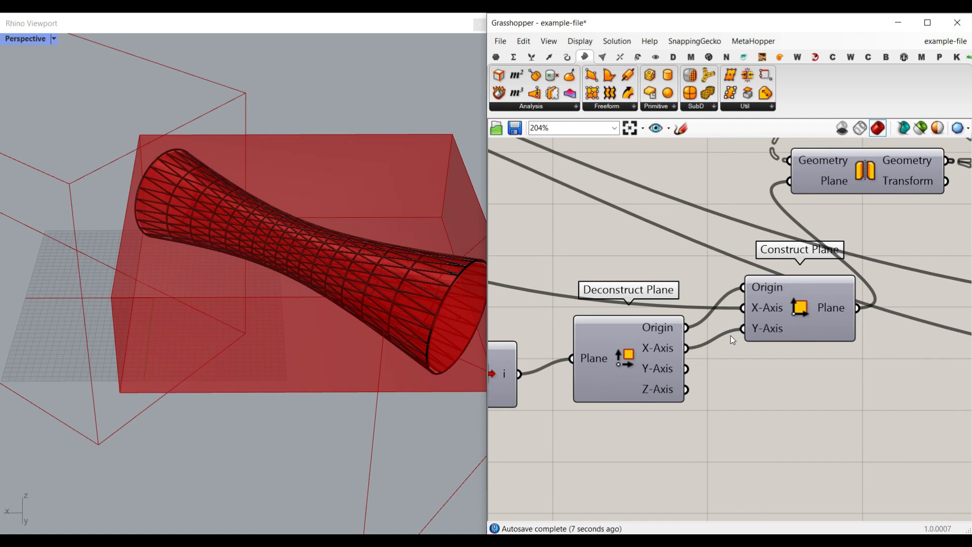
click(796, 304)
right_click(798, 306)
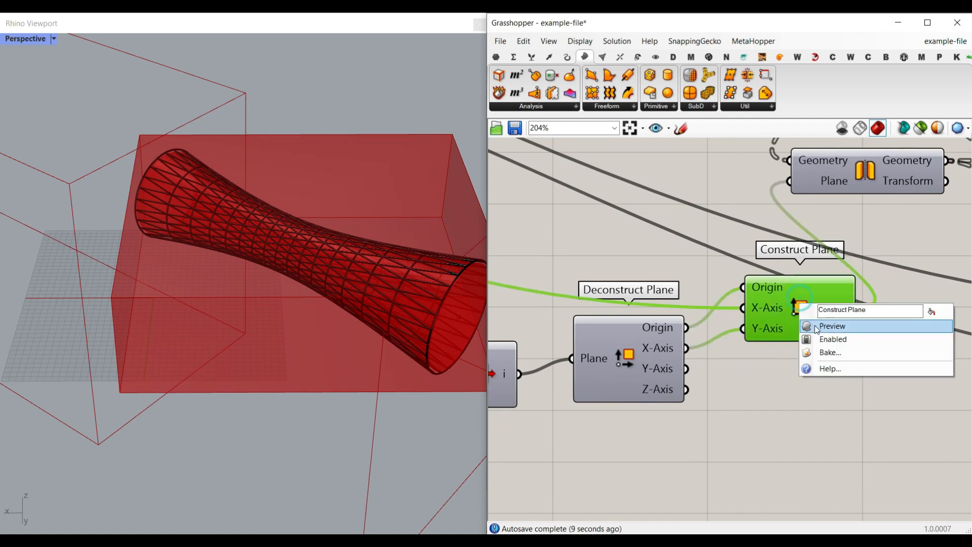
key(Escape)
alt+drag(803, 323, 802, 395)
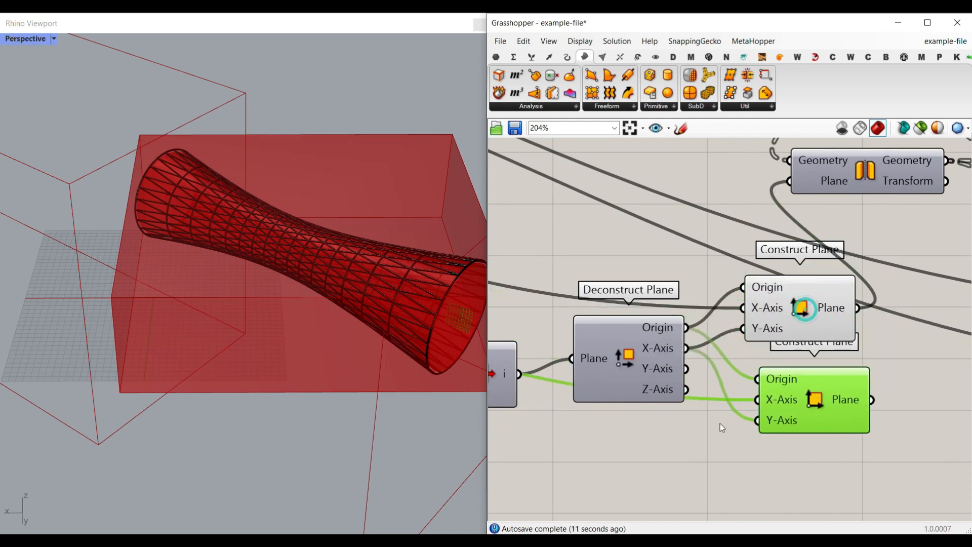
- Connect the Y-Axis output of Deconstruct Plane to the copied Construct Plane's Y-Axis input and check the plane's orientation in the tube
scroll(720, 424, up, 2)
scroll(361, 369, up, 6)
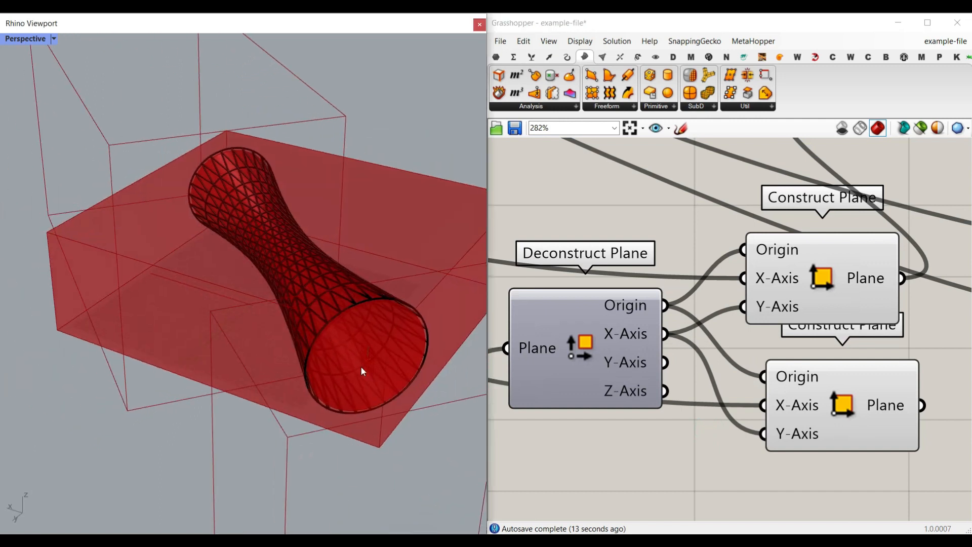
drag(665, 363, 763, 434)
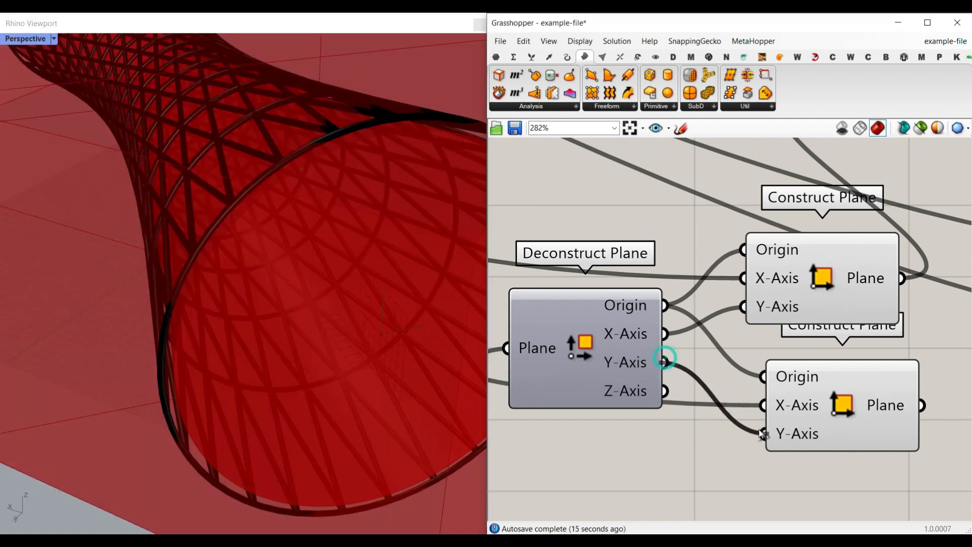
click(836, 415)
scroll(342, 315, down, 6)
right_drag(341, 315, 257, 217)
scroll(262, 241, up, 8)
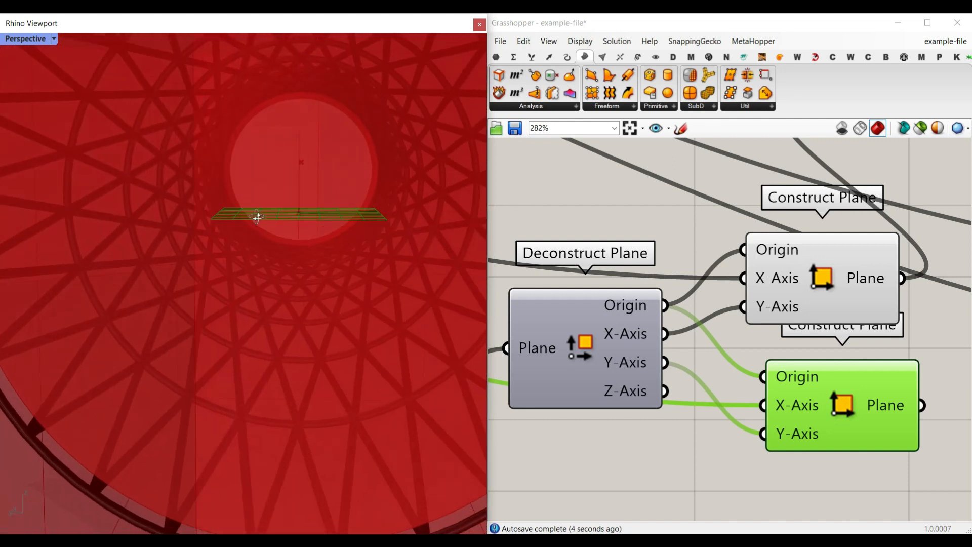
- Connect the copied Construct Plane's output to the Plane input of Bounding Box to align the box with the tube
scroll(776, 405, down, 6)
drag(701, 430, 884, 272)
scroll(714, 442, down, 2)
scroll(954, 308, up, 4)
scroll(267, 253, down, 5)
right_drag(267, 252, 397, 288)
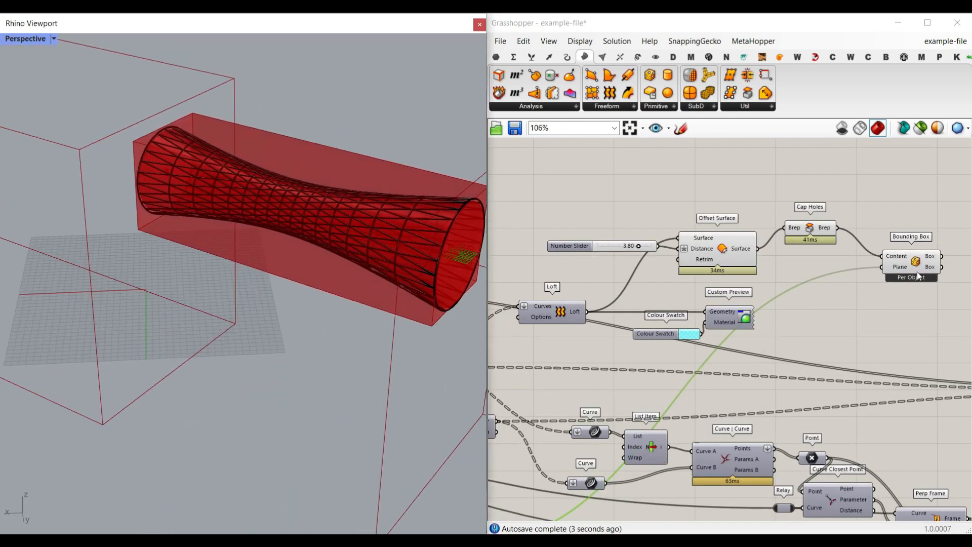
- Add a Deconstruct Brep component and connect the first Box output of Bounding Box to its Brep input
scroll(925, 277, up, 4)
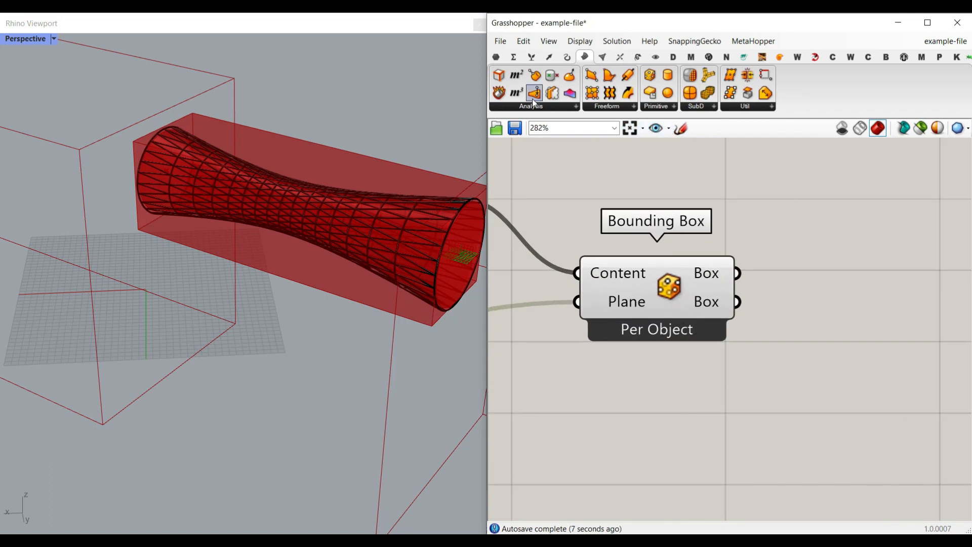
click(503, 98)
click(848, 266)
drag(738, 274, 766, 265)
right_drag(841, 292, 619, 337)
- Add a List Item component and connect the Edges output of Deconstruct Brep to its List input
click(531, 56)
click(499, 75)
click(753, 298)
drag(707, 309, 734, 314)
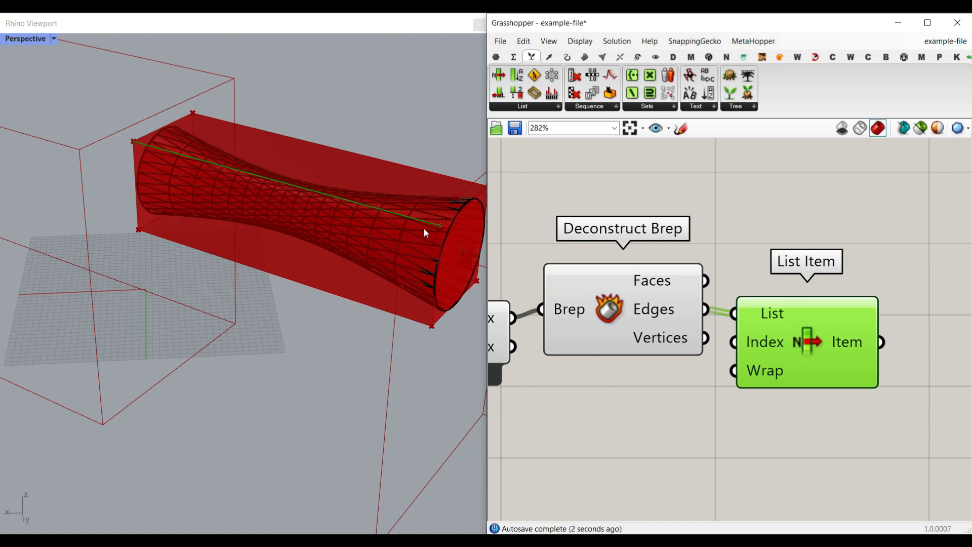
- Insert an extra -1 output on List Item and check which bounding box edge it picks
scroll(828, 304, up, 4)
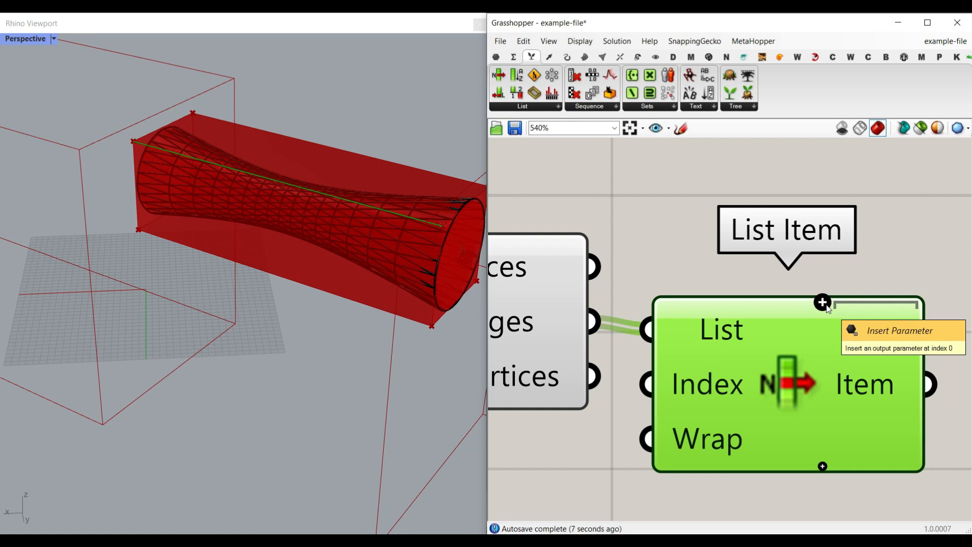
click(824, 303)
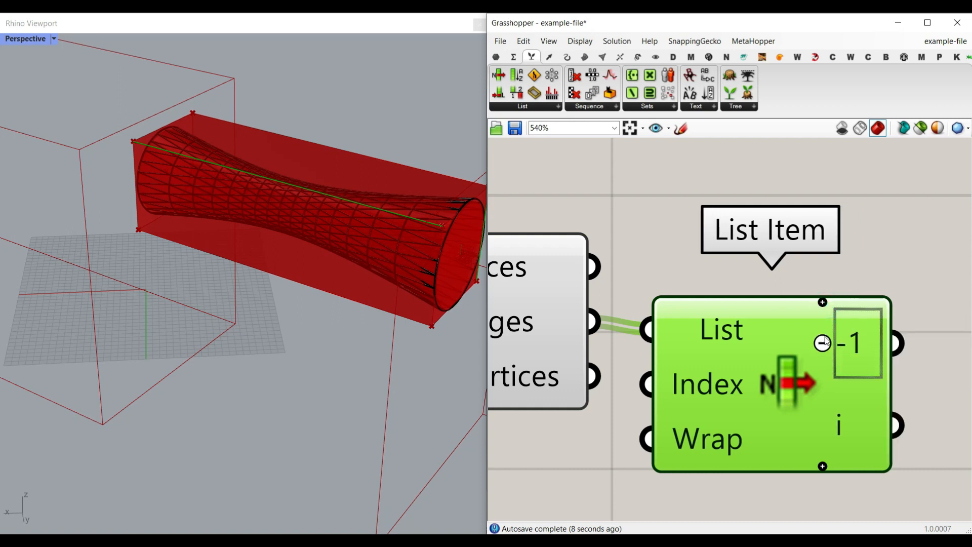
right_drag(395, 283, 166, 257)
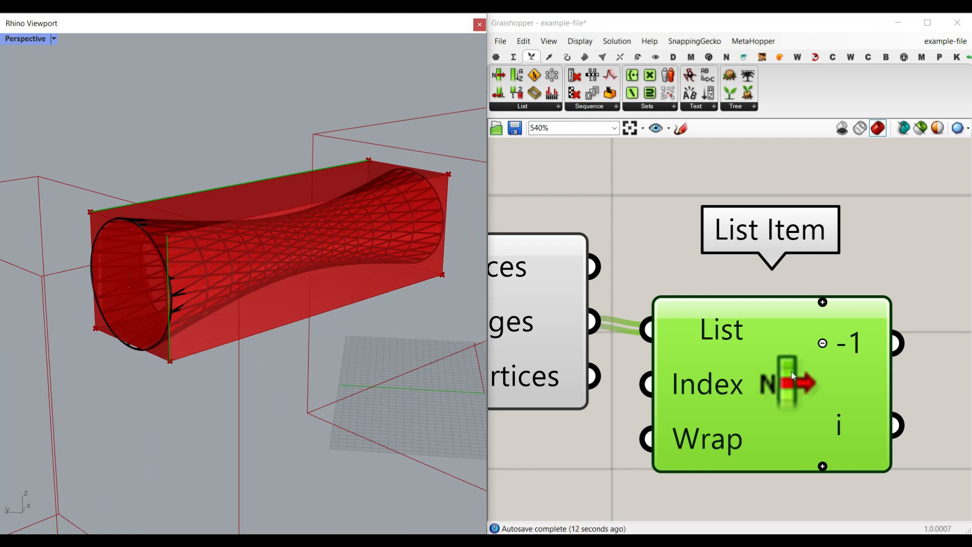
- Add a Number parameter, connect the -1 output of List Item to it and check the edge's length
scroll(751, 375, down, 2)
click(496, 57)
drag(610, 76, 861, 299)
drag(747, 340, 809, 299)
right_drag(845, 365, 735, 334)
mouse_move(740, 272)
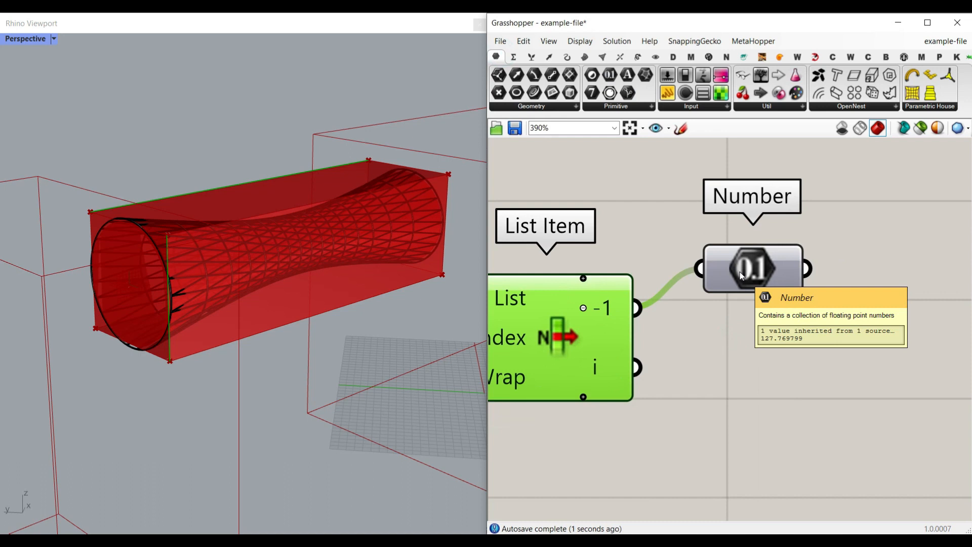
drag(740, 275, 765, 304)
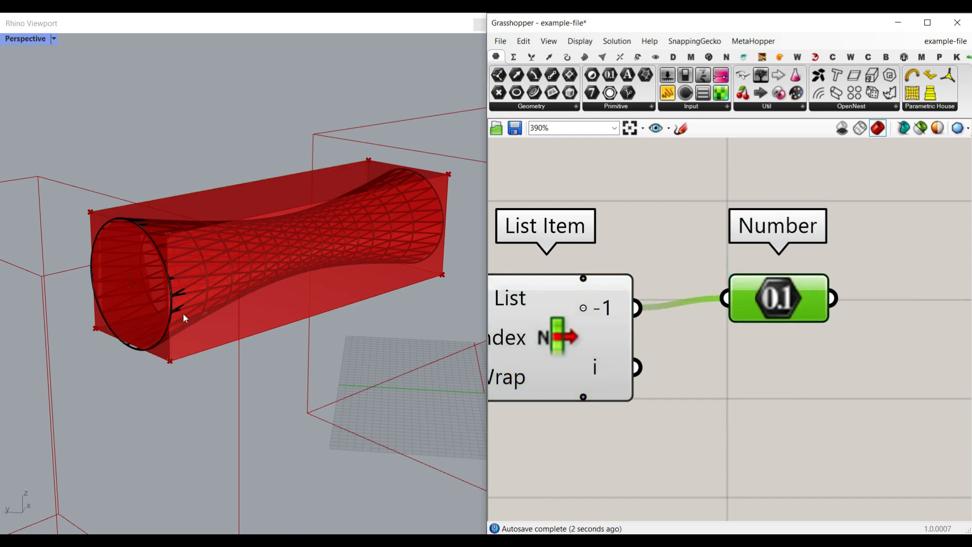
- Turn off the preview of Deconstruct Brep and List Item and place both below the Bounding Box and Number row
right_drag(631, 344, 797, 357)
scroll(796, 357, down, 5)
right_click(771, 350)
drag(778, 296, 693, 380)
drag(673, 350, 675, 428)
right_click(688, 339)
click(722, 360)
click(715, 303)
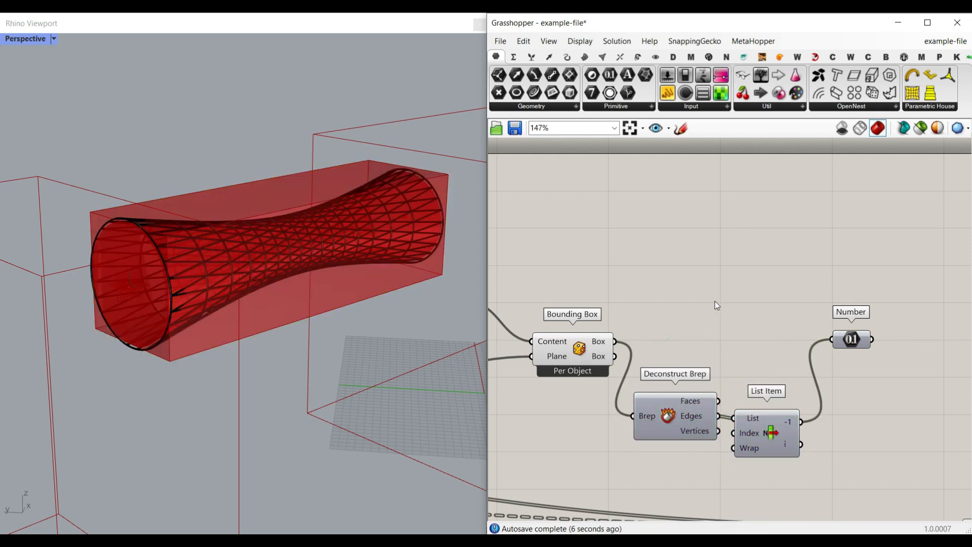
- Add a Move component beyond the Number parameter and connect the first Box output of Bounding Box to its Geometry input
double_click(715, 302)
text(move)
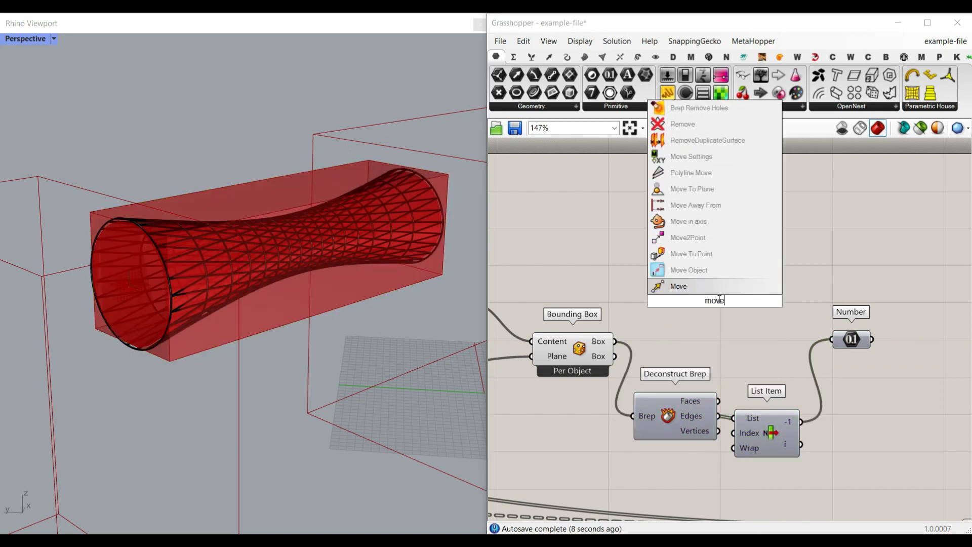
click(692, 291)
drag(616, 342, 659, 293)
right_drag(707, 298, 598, 274)
drag(600, 276, 891, 269)
- Add a Unit Z component, connect it to the Motion input of Move and reposition the Number parameter
double_click(833, 311)
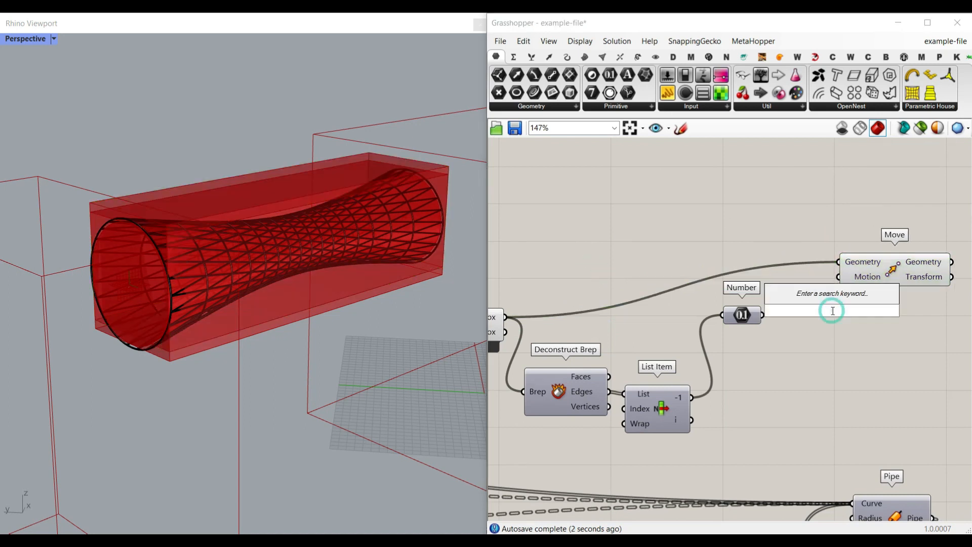
text(z)
click(803, 284)
scroll(885, 323, up, 4)
drag(886, 305, 822, 244)
right_drag(668, 301, 755, 285)
drag(703, 290, 650, 325)
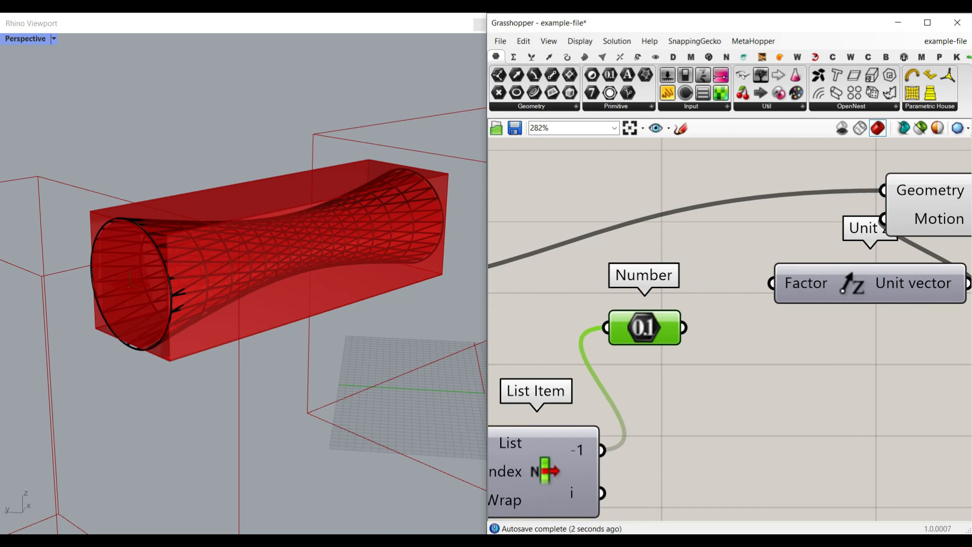
drag(171, 357, 164, 133)
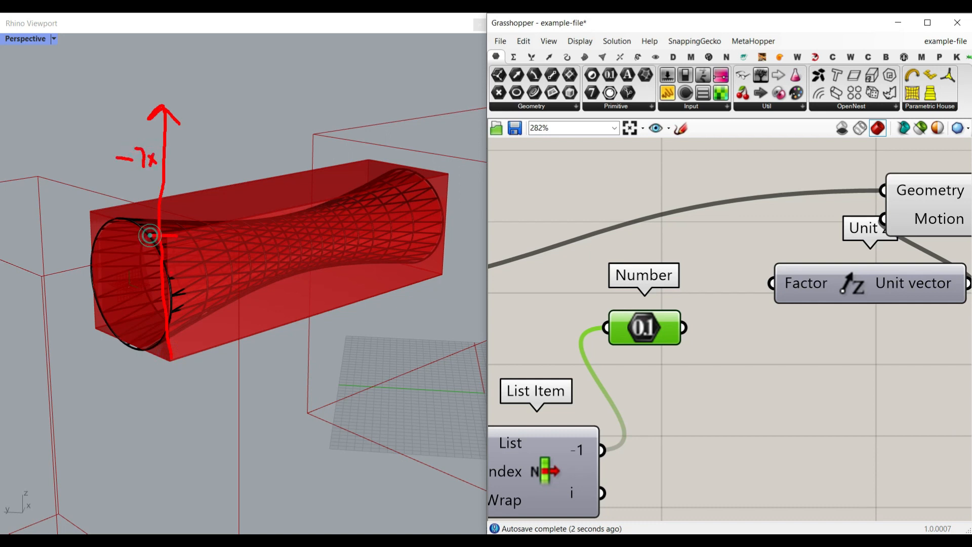
drag(174, 301, 198, 306)
mouse_move(173, 362)
mouse_down()
mouse_move(175, 458)
mouse_move(187, 457)
mouse_up()
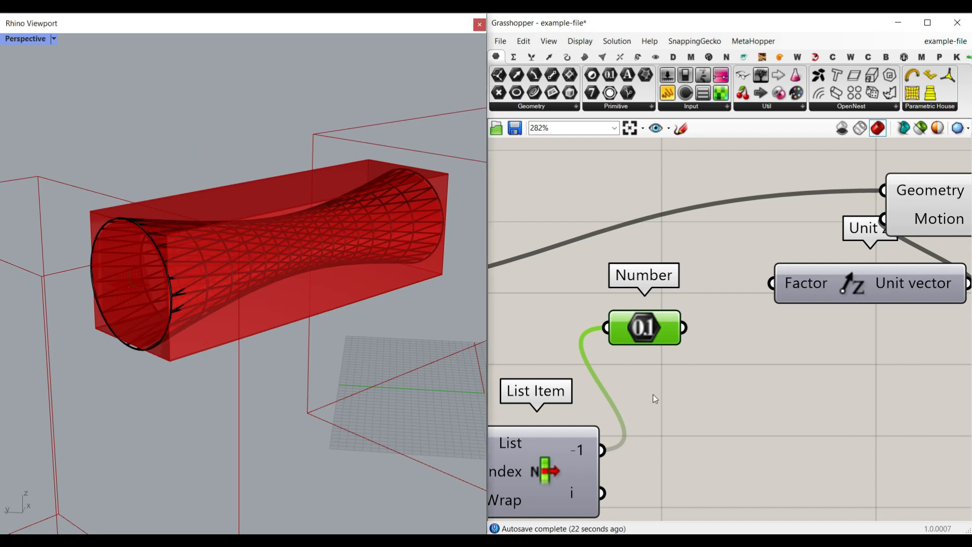
- Add a number slider ranging from -1 to 1.0 below the Number parameter
double_click(686, 393)
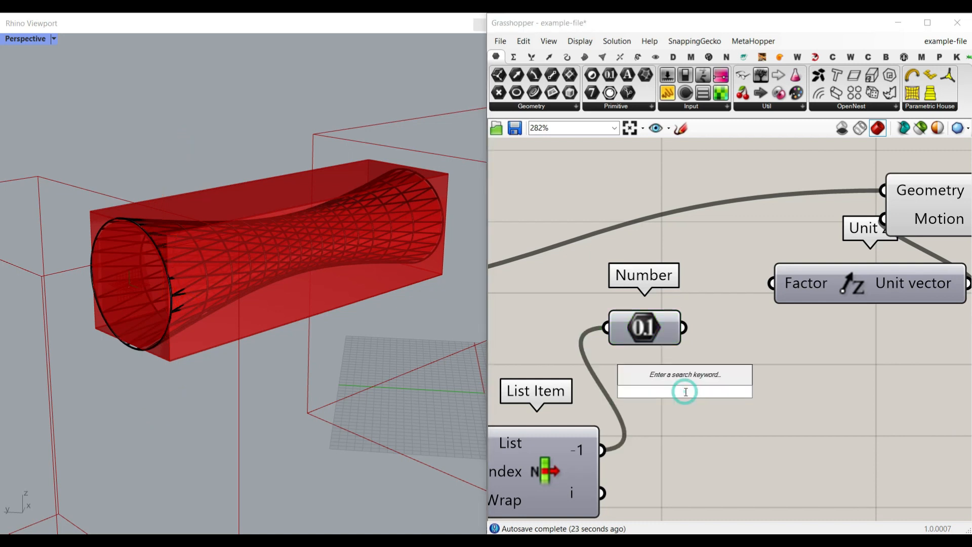
text(-1..1.0)
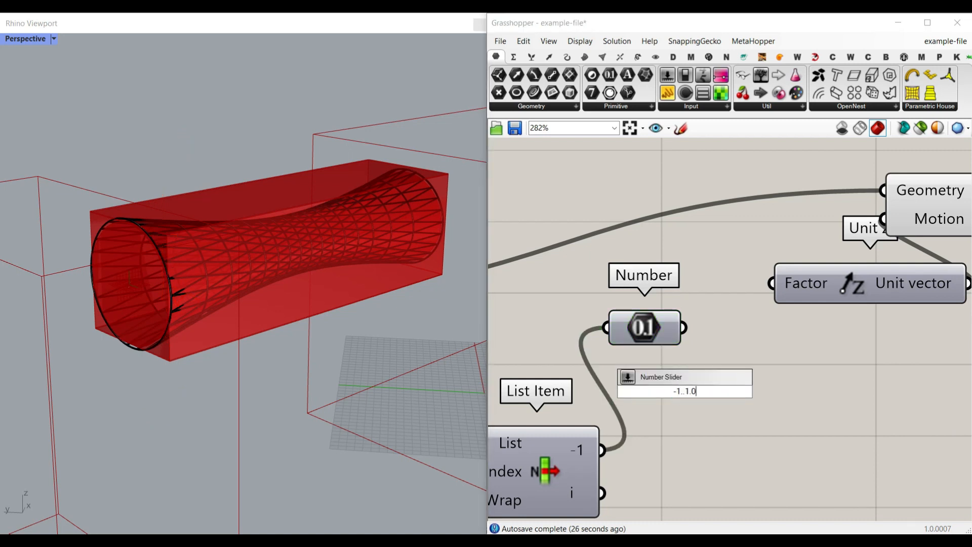
key(Return)
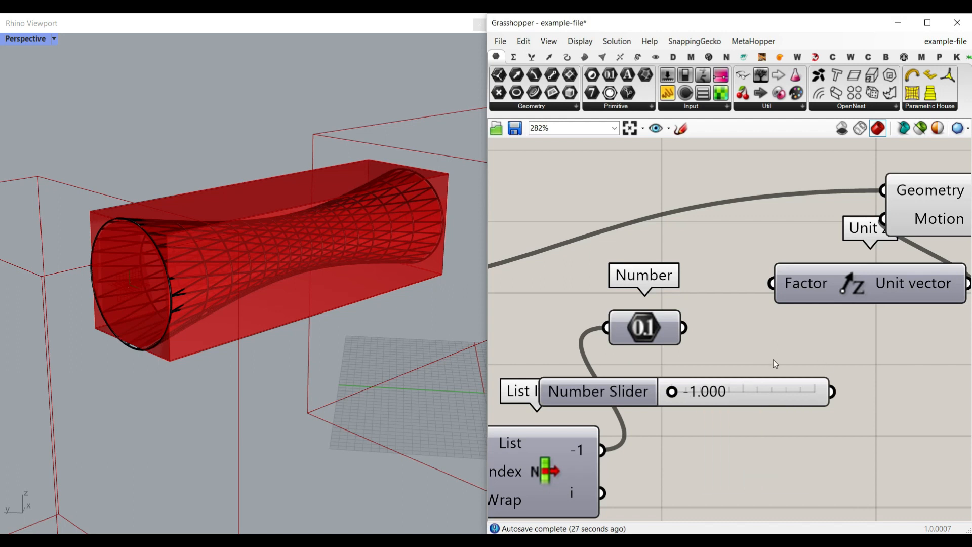
- Make room by shifting Move and Unit Z, and add a Multiplication component between the slider and Unit Z
scroll(797, 356, down, 5)
right_drag(907, 328, 814, 308)
drag(822, 299, 834, 256)
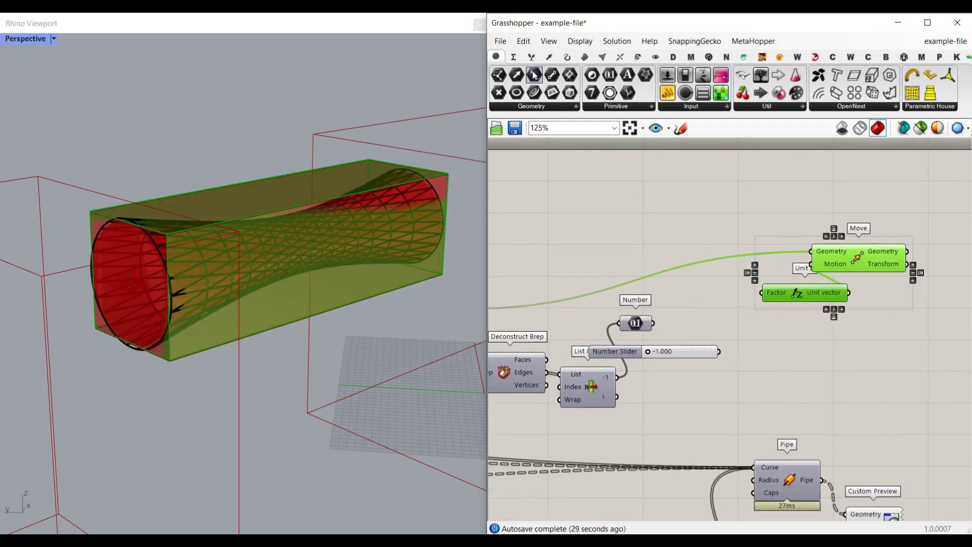
click(514, 56)
click(579, 75)
scroll(764, 364, up, 5)
click(725, 303)
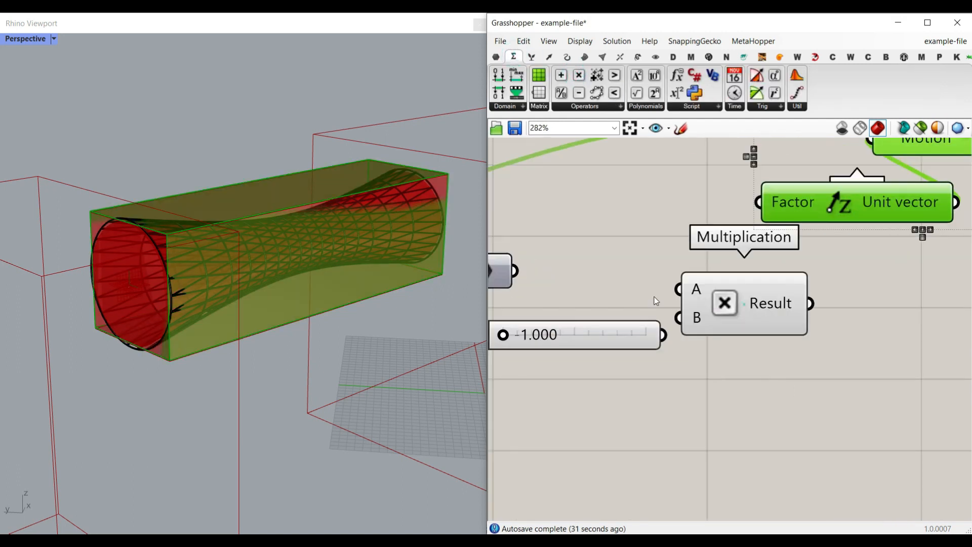
- Connect the Number parameter to Multiplication's A, the slider to B, and the Result to the Factor input of Unit Z
drag(514, 271, 679, 289)
drag(663, 335, 678, 318)
drag(810, 303, 758, 203)
right_drag(603, 359, 674, 356)
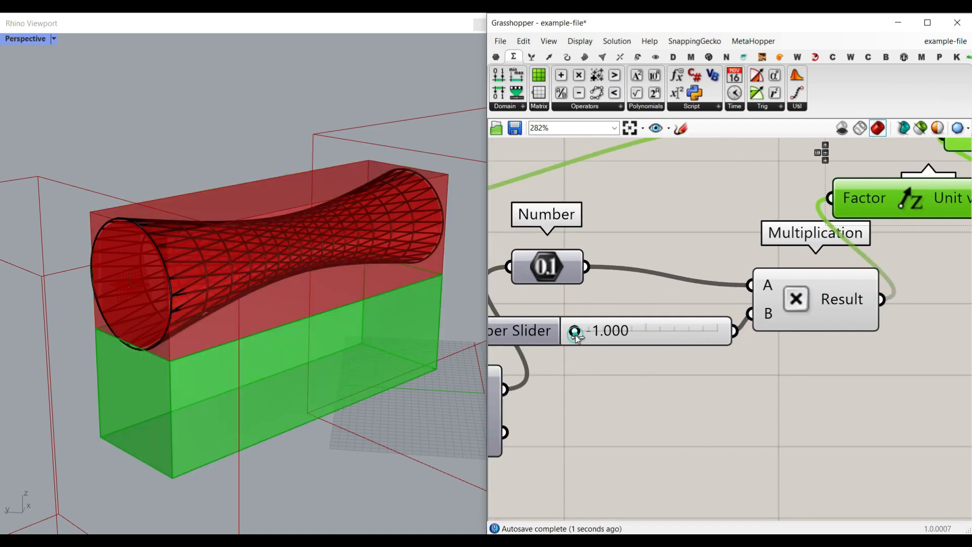
- Turn off the preview of Bounding Box and set the slider feeding Multiplication to about -0.538 to lower the box
scroll(600, 286, down, 4)
right_drag(511, 269, 569, 270)
right_click(529, 264)
click(552, 289)
right_drag(351, 347, 205, 312)
mouse_move(791, 309)
mouse_down()
mouse_move(869, 309)
mouse_move(807, 310)
mouse_up()
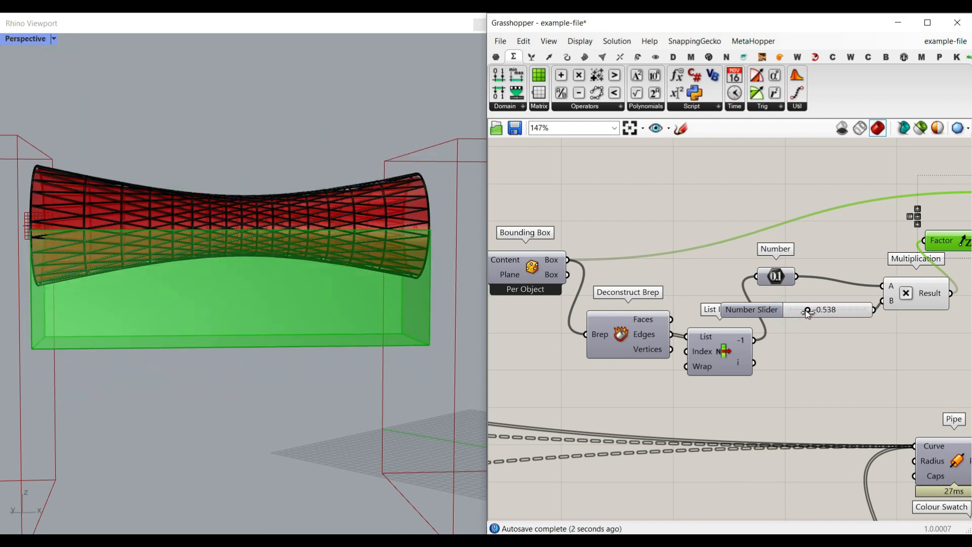
- Shift the Number, slider, Multiplication, Unit Z and Move components together, farther away from List Item
scroll(806, 310, down, 4)
drag(873, 302, 631, 201)
drag(808, 235, 865, 277)
click(787, 225)
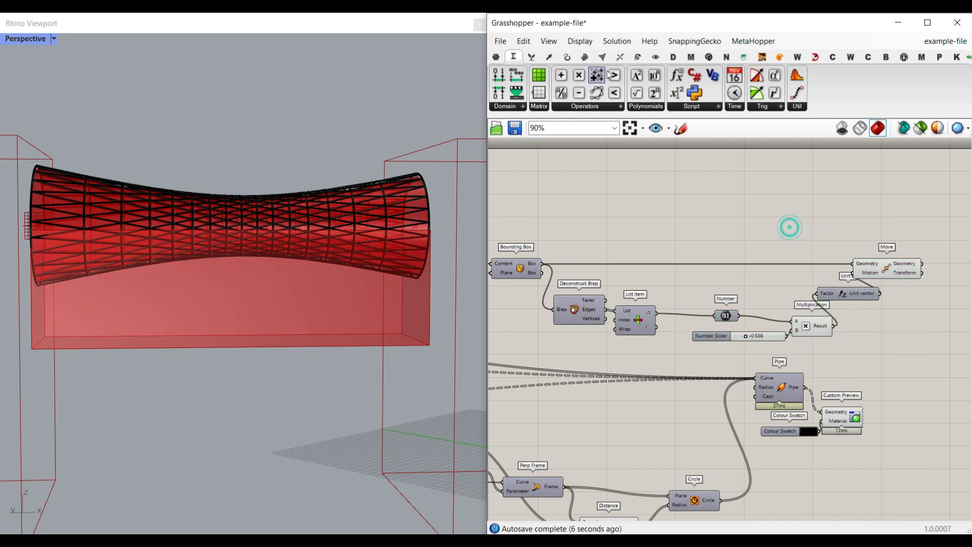
- Add a Solid Intersection component with the Cap Holes Brep in Breps A and the Move Geometry in Breps B
click(622, 56)
click(711, 107)
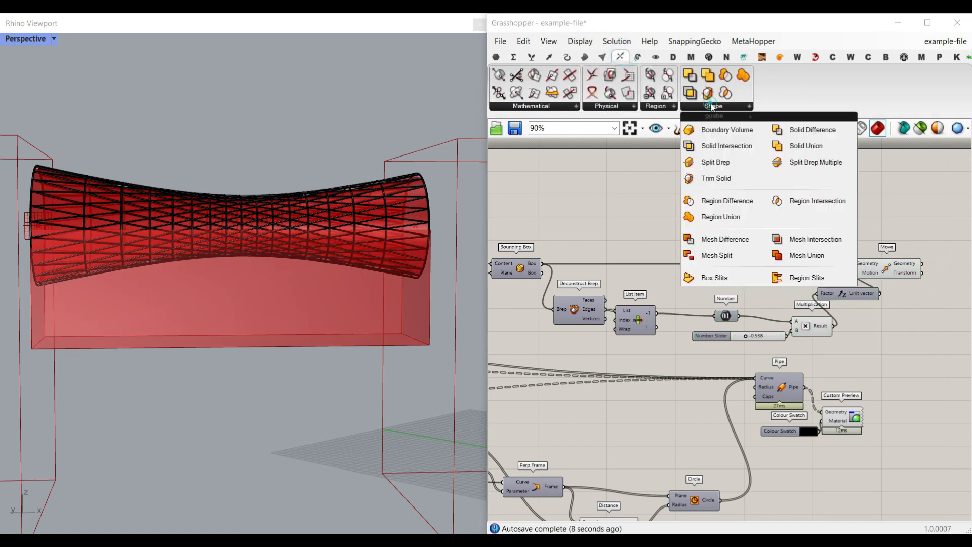
click(746, 149)
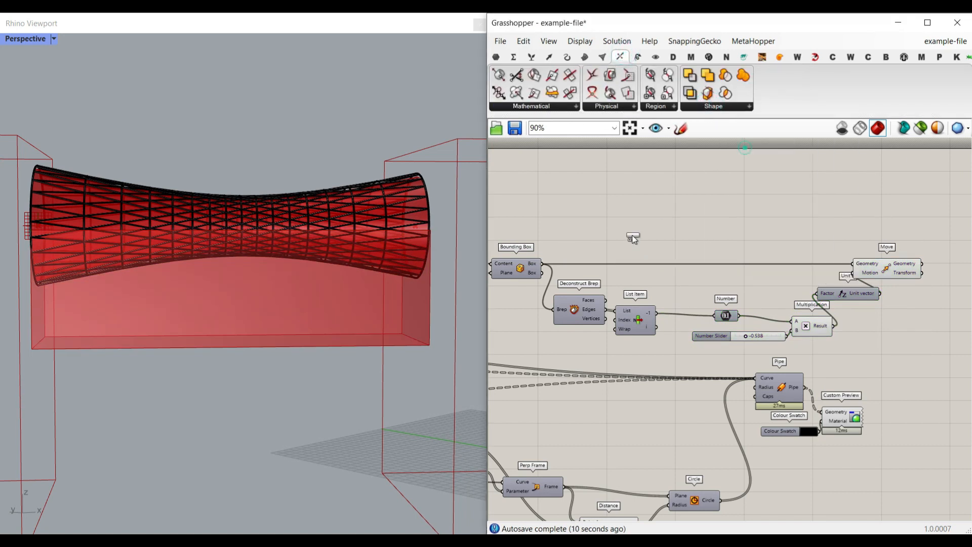
click(585, 239)
right_drag(586, 241, 699, 253)
right_drag(759, 271, 626, 250)
drag(592, 230, 930, 242)
right_drag(930, 242, 776, 231)
drag(774, 230, 831, 230)
scroll(771, 248, up, 2)
scroll(858, 266, down, 3)
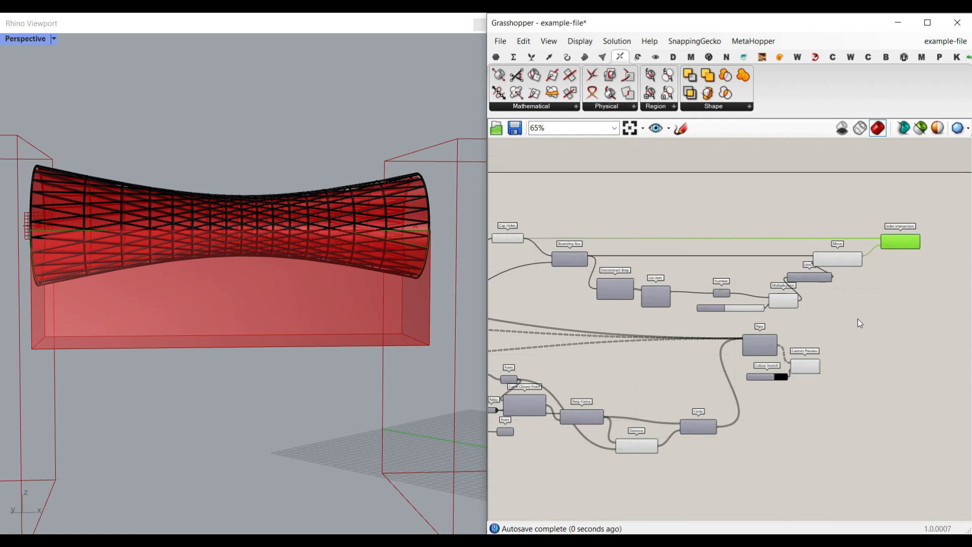
- Turn off the preview of Cap Holes, Move and the components between them, and view the intersection in the tube
scroll(852, 313, down, 2)
drag(854, 315, 561, 217)
middle_click(607, 224)
click(623, 241)
click(624, 242)
right_drag(326, 232, 162, 246)
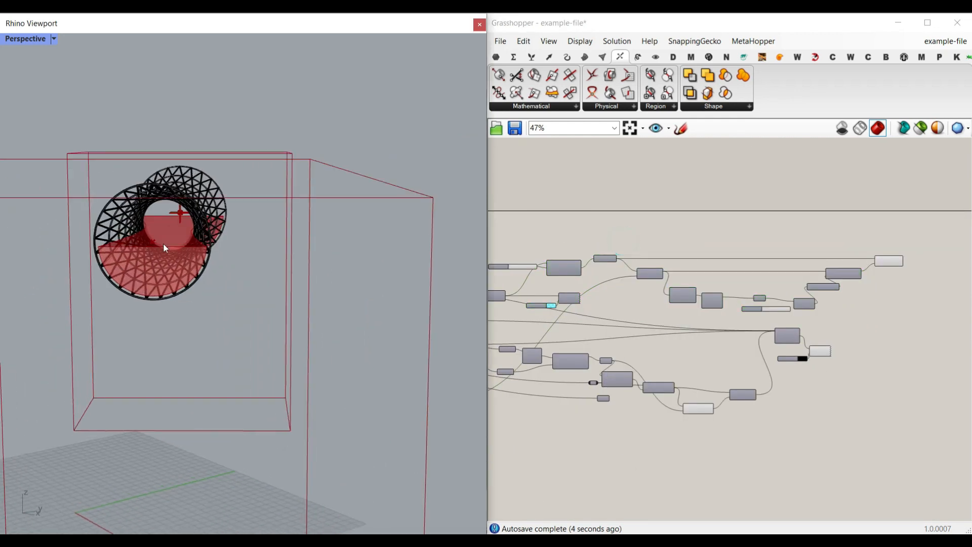
- Check the Result output of Solid Intersection and examine the intersected volume up close along the tube
scroll(783, 206, up, 5)
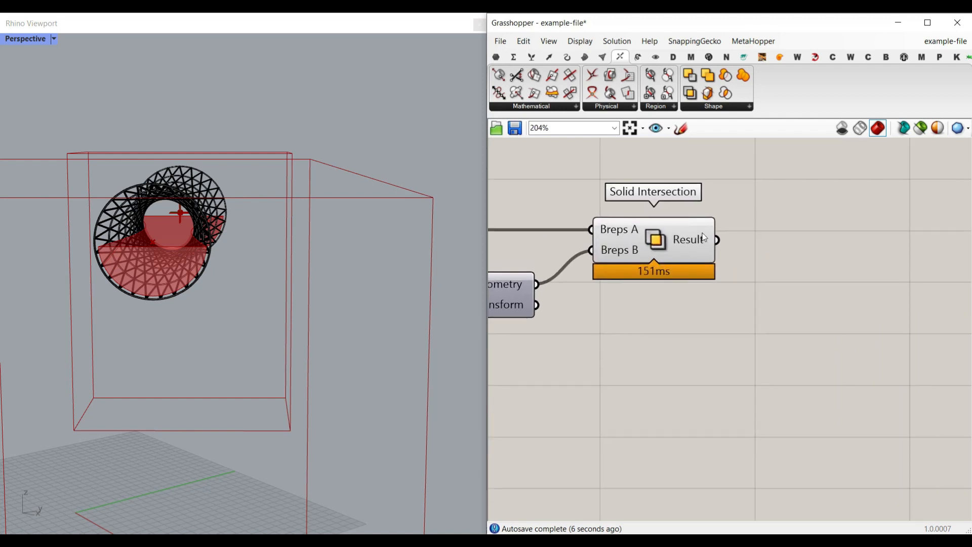
right_click(692, 242)
click(709, 259)
click(716, 380)
right_drag(176, 317, 188, 302)
scroll(305, 275, up, 4)
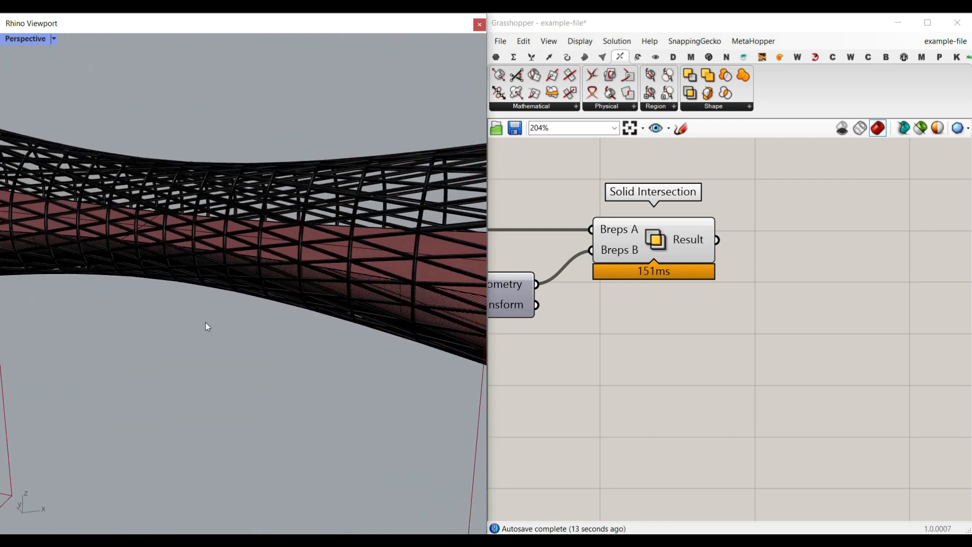
- Add a Custom Preview component, connect the Solid Intersection Result to its Geometry and view it from the tube's end
right_drag(698, 306, 615, 321)
click(660, 57)
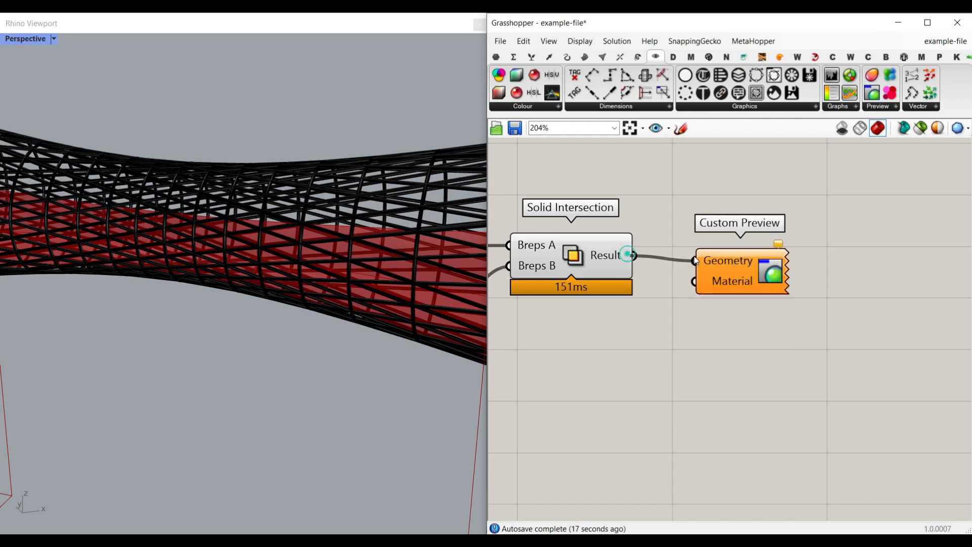
click(662, 306)
scroll(405, 263, down, 6)
right_drag(400, 263, 292, 246)
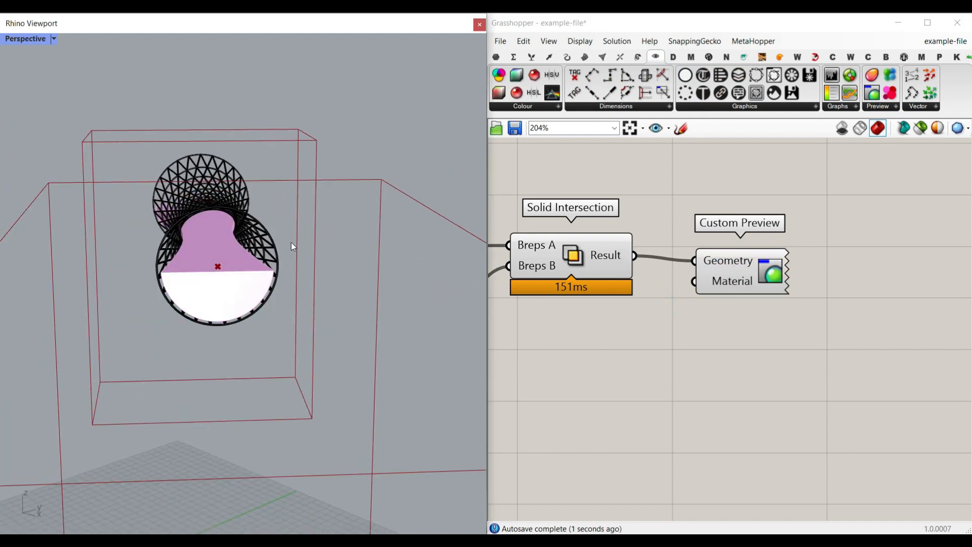
- Add a Brep Edges component and connect the Solid Intersection Result to its Brep input
click(585, 57)
drag(503, 77, 720, 173)
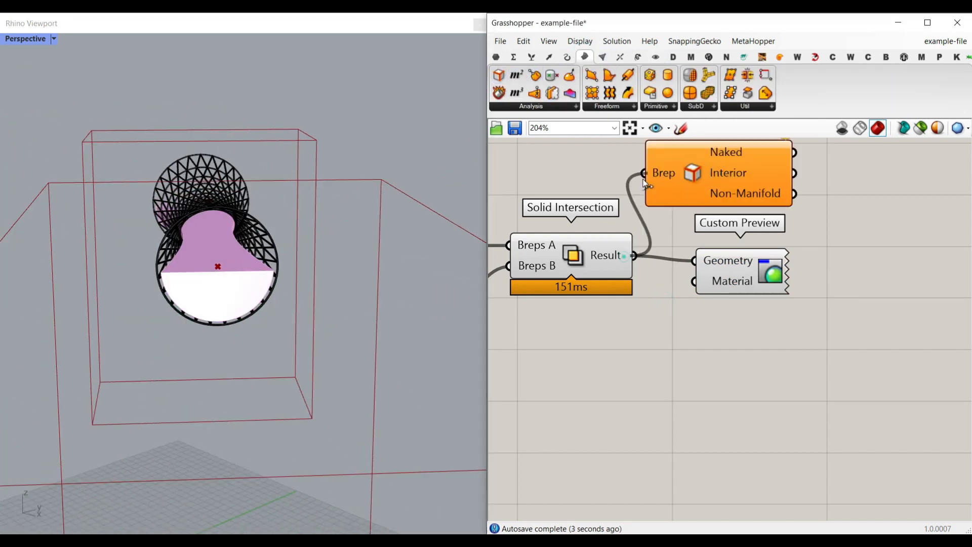
drag(647, 184, 644, 173)
- Set the slider feeding Multiplication to about -0.476 to raise the walkway level in the tube
right_drag(282, 282, 203, 243)
scroll(823, 301, down, 4)
right_drag(661, 304, 861, 289)
scroll(694, 354, up, 6)
drag(703, 356, 710, 358)
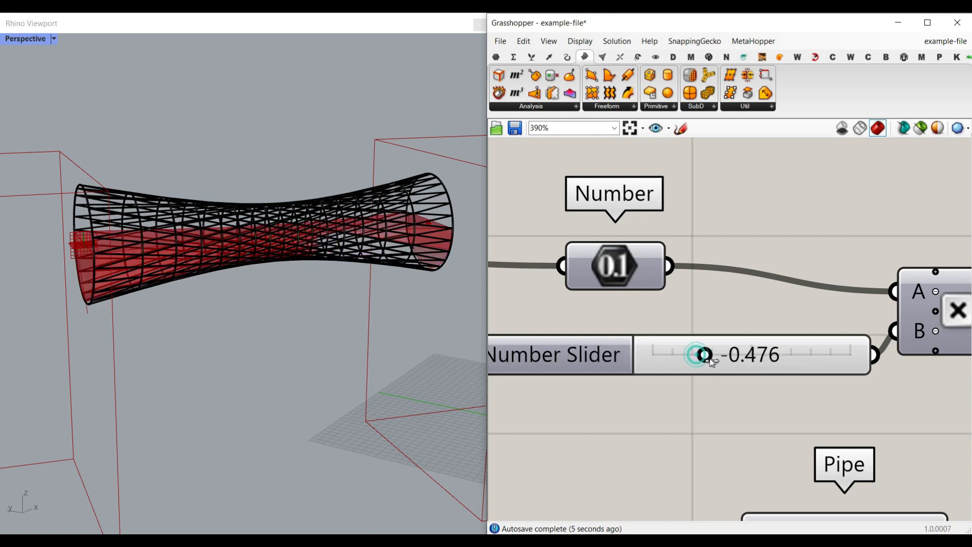
- Examine the adjusted walkway volume from the tube's open end and check the Result output of Solid Intersection
right_drag(361, 271, 211, 260)
scroll(708, 257, down, 5)
right_drag(873, 251, 593, 255)
right_drag(829, 243, 659, 325)
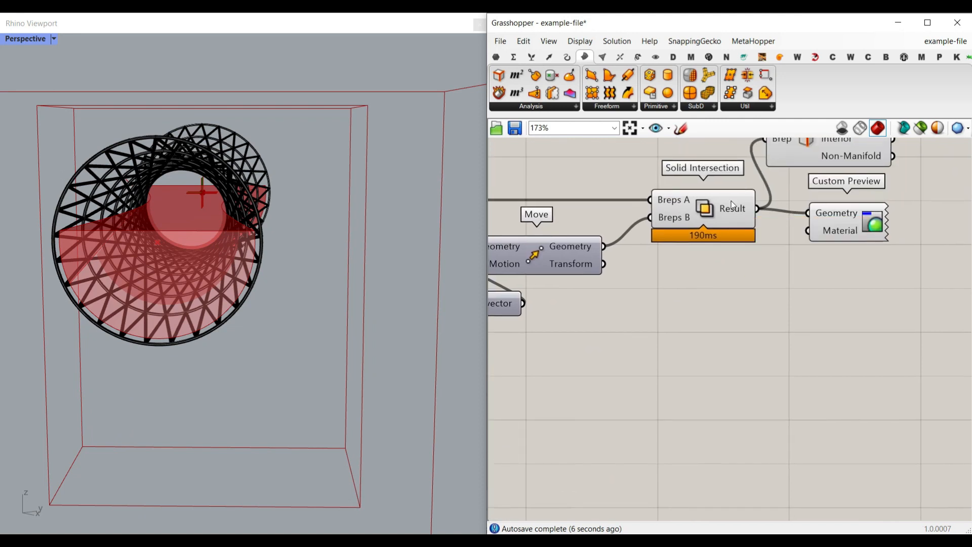
right_click(731, 204)
click(762, 222)
click(757, 334)
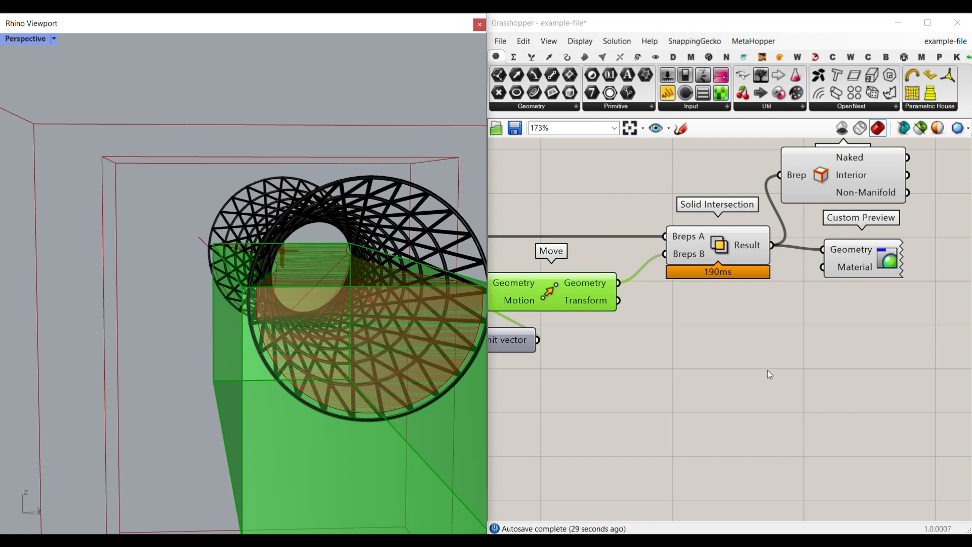
- Add a Solid Difference component below Solid Intersection and connect the capped offset tube to its Breps A input
click(620, 58)
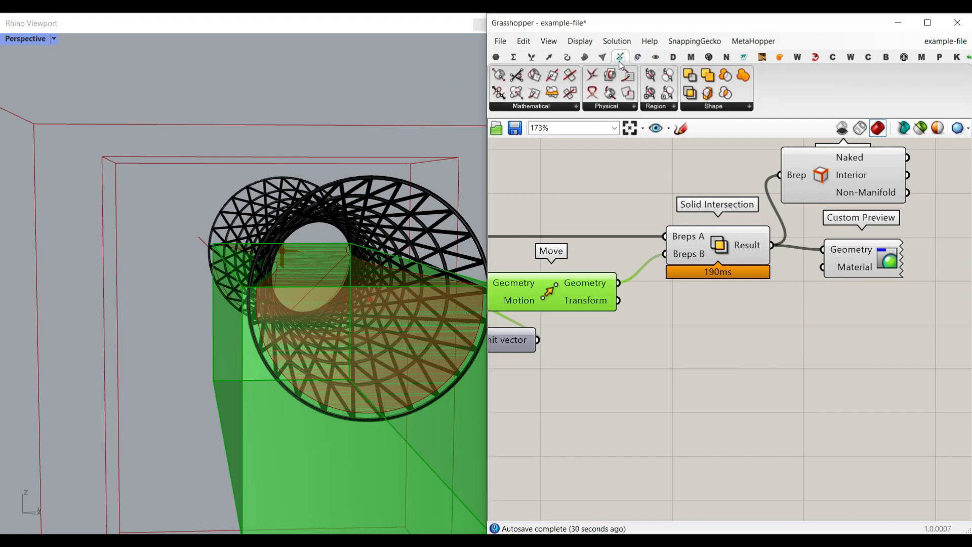
click(718, 104)
click(805, 130)
click(742, 329)
right_drag(555, 323, 650, 325)
scroll(633, 282, down, 2)
right_drag(633, 282, 836, 274)
right_drag(582, 258, 668, 258)
drag(563, 250, 813, 271)
scroll(815, 273, up, 5)
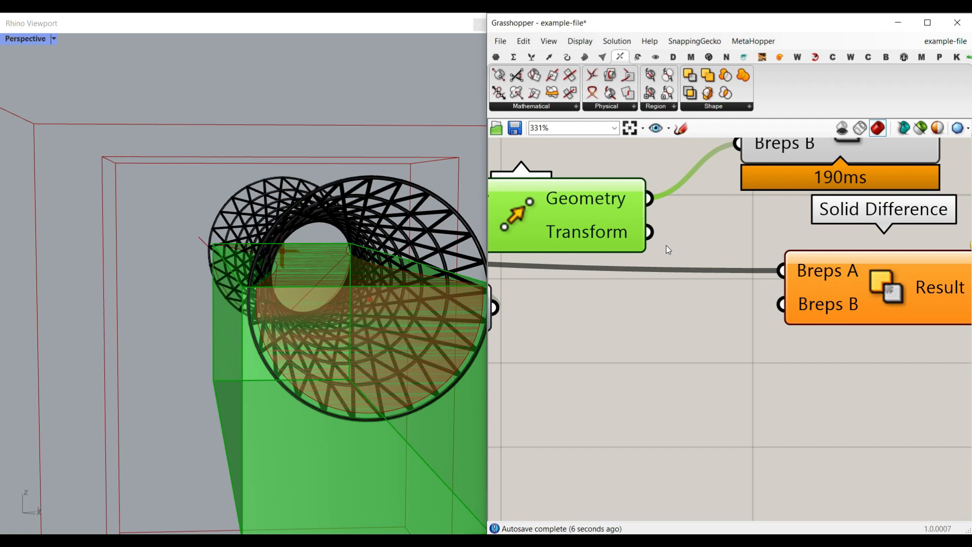
- Connect the Move Geometry output to Breps B of Solid Difference and feed its Result into Custom Preview and Brep Edges
drag(761, 304, 788, 232)
scroll(731, 302, down, 2)
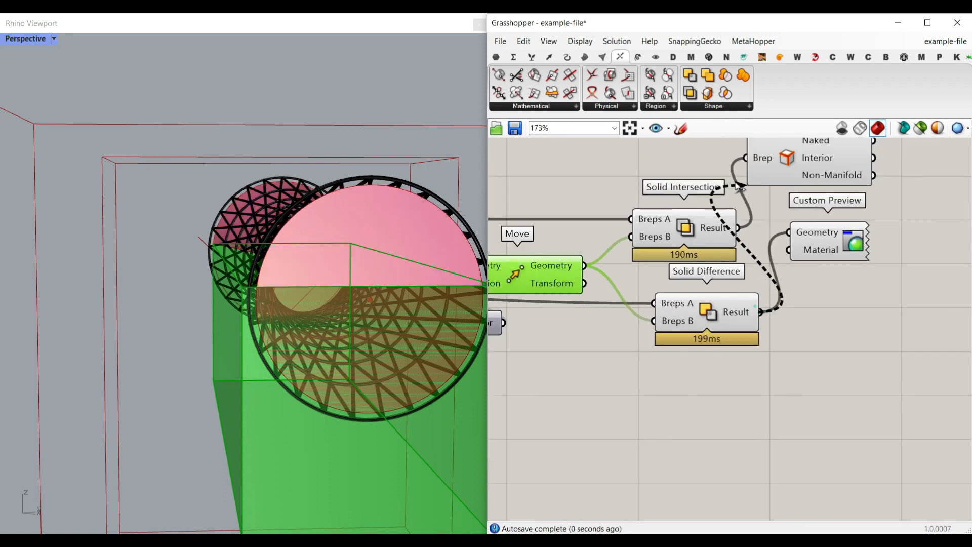
click(809, 348)
- Disable the Solid Intersection component and turn off the preview of the Move component
scroll(830, 332, down, 3)
right_click(748, 263)
click(765, 300)
right_click(638, 297)
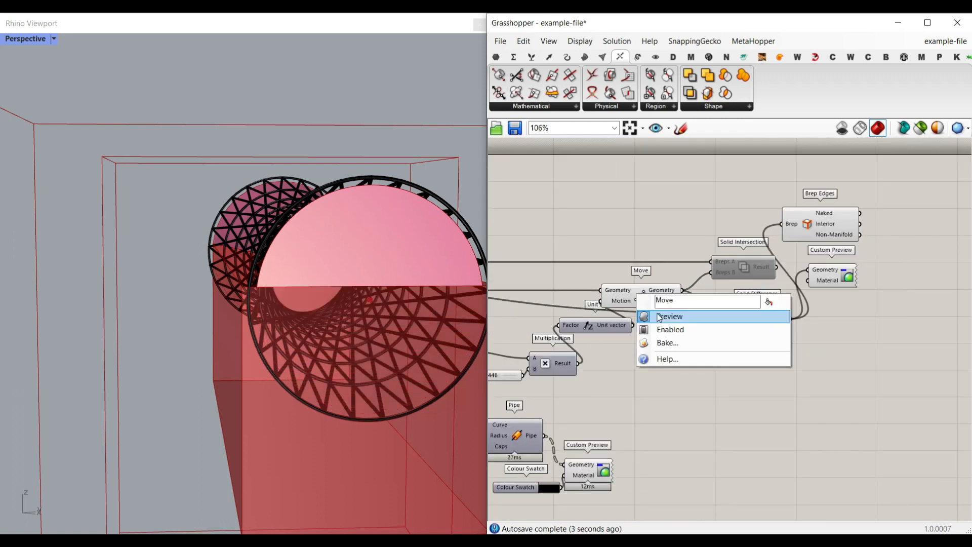
click(673, 314)
- Set the slider feeding Multiplication to about 0.413 and inspect the resulting walkway volume from the side and the tube's end
scroll(740, 342, up, 5)
drag(738, 333, 798, 332)
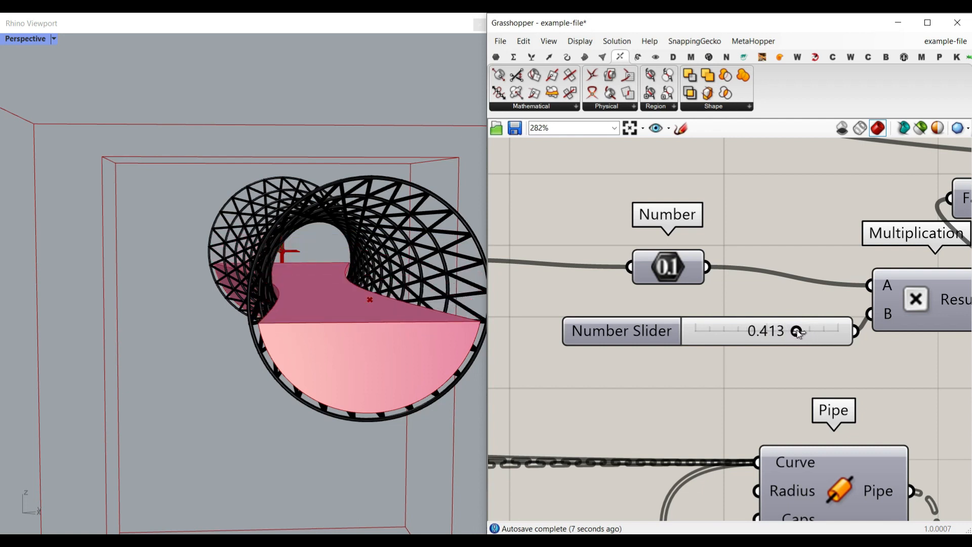
right_drag(458, 322, 304, 304)
scroll(302, 304, up, 4)
right_drag(763, 261, 704, 255)
scroll(703, 255, down, 4)
right_drag(855, 242, 580, 320)
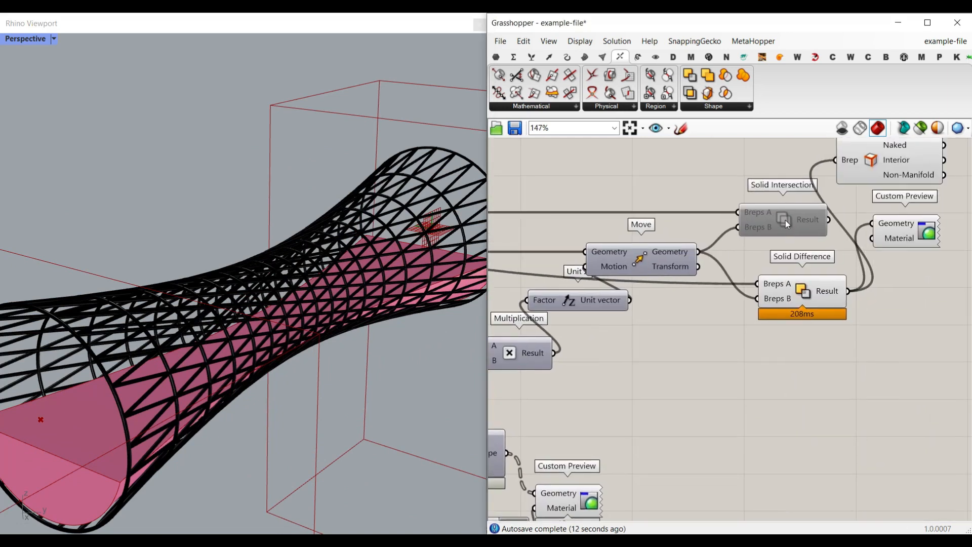
right_drag(249, 318, 593, 296)
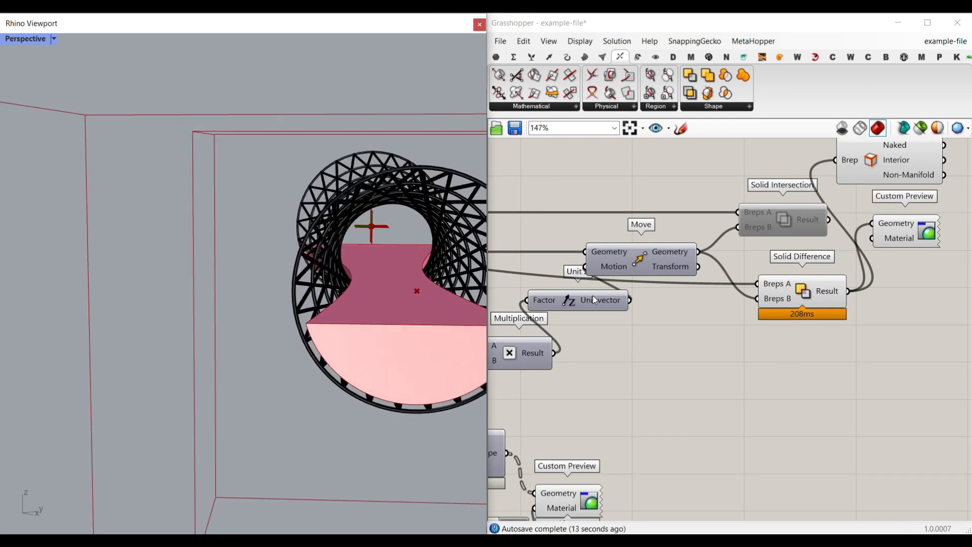
- Turn the Move component's preview on to compare the cutting box with the tube, and hide it again
right_click(645, 262)
click(652, 274)
right_drag(610, 330, 646, 323)
right_click(679, 251)
click(691, 273)
scroll(645, 339, down, 4)
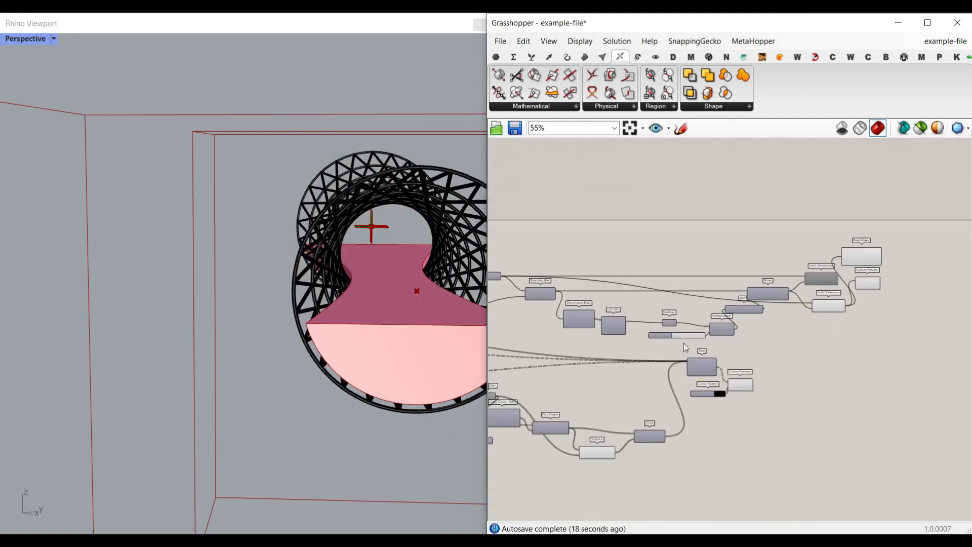
- Set the slider feeding Multiplication to -0.300 and inspect the difference volume from the tube's open end
scroll(684, 343, up, 5)
drag(711, 336, 708, 335)
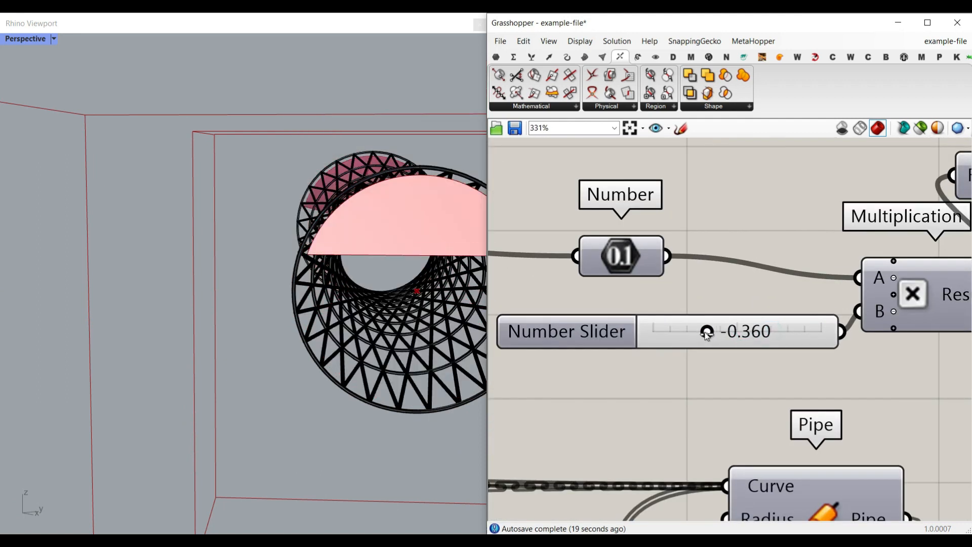
drag(707, 335, 710, 335)
right_drag(324, 253, 676, 331)
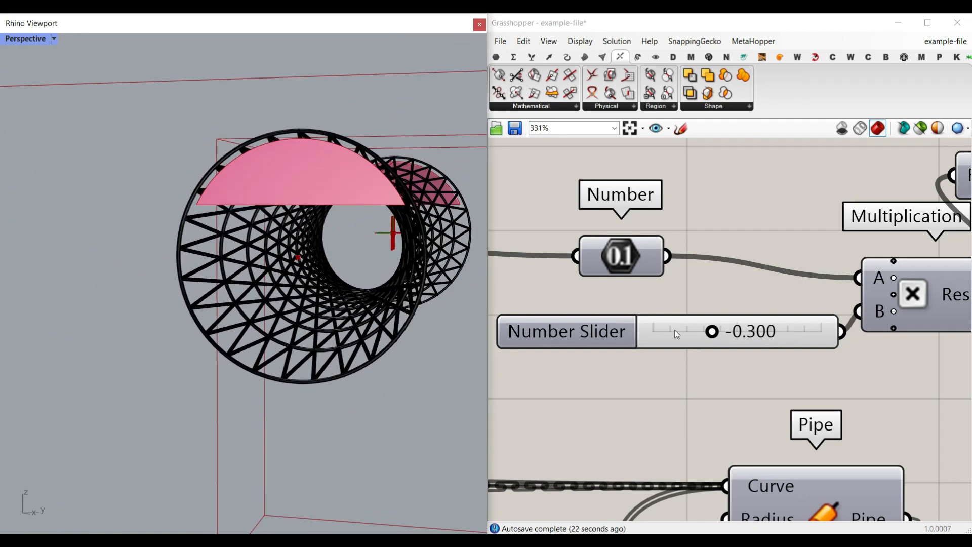
- Set the slider feeding Multiplication to about 0.436 to place the walkway level in the lower half of the tube
drag(713, 335, 739, 338)
right_drag(456, 340, 711, 373)
drag(759, 334, 772, 334)
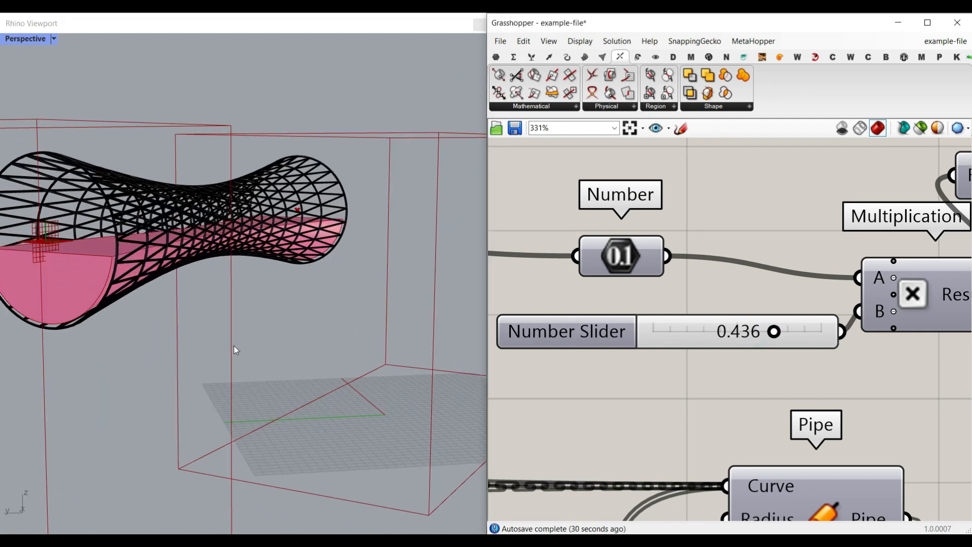